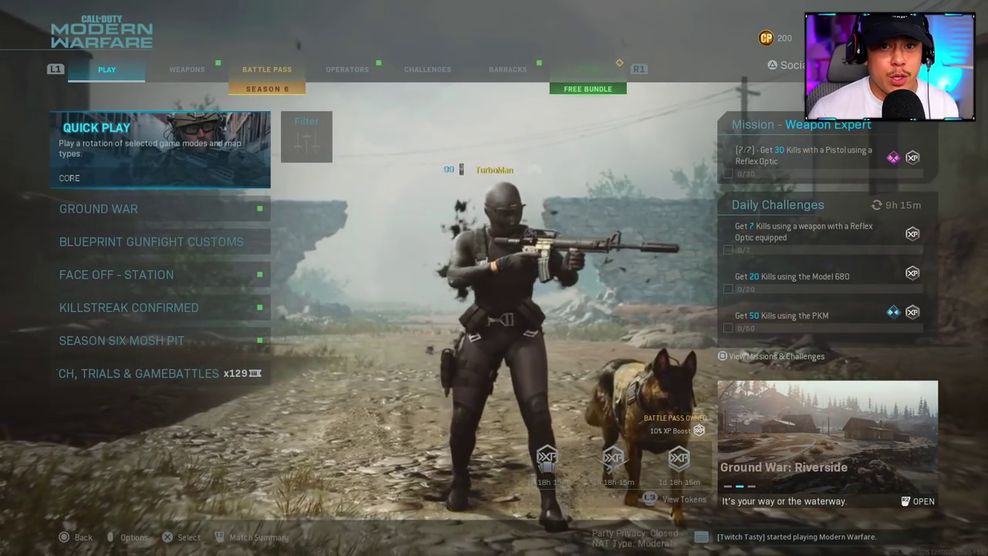
Step: Open the game Options on the Controller tab from the main Play menu
key("Escape")
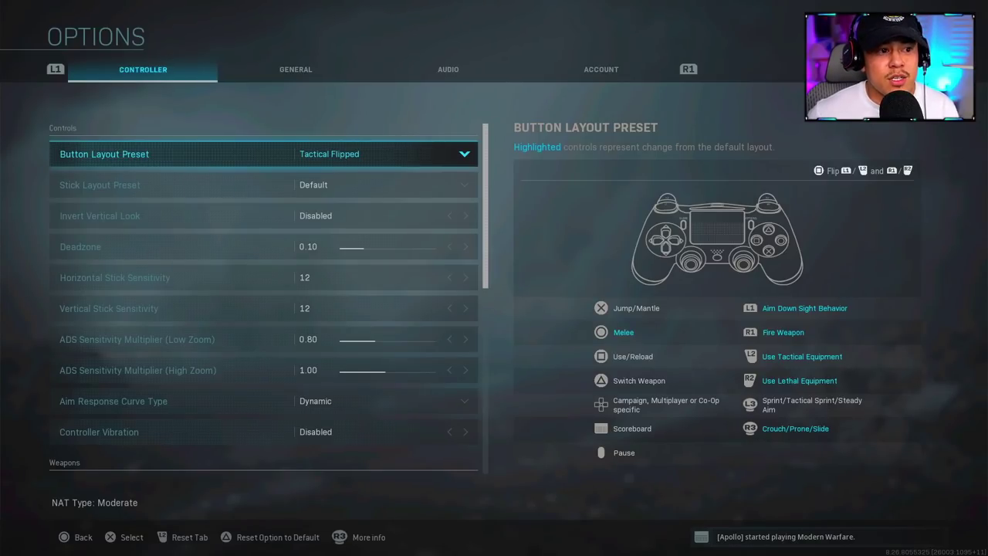
key("Return")
key("Down")
key("Down")
key("Down")
key("Down")
key("Down")
key("Down")
key("Down")
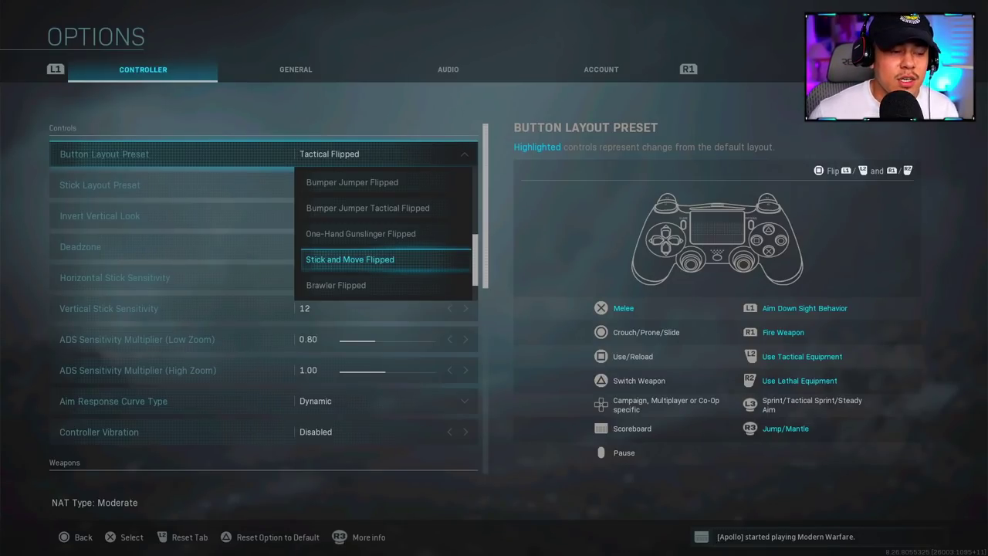
key("Escape")
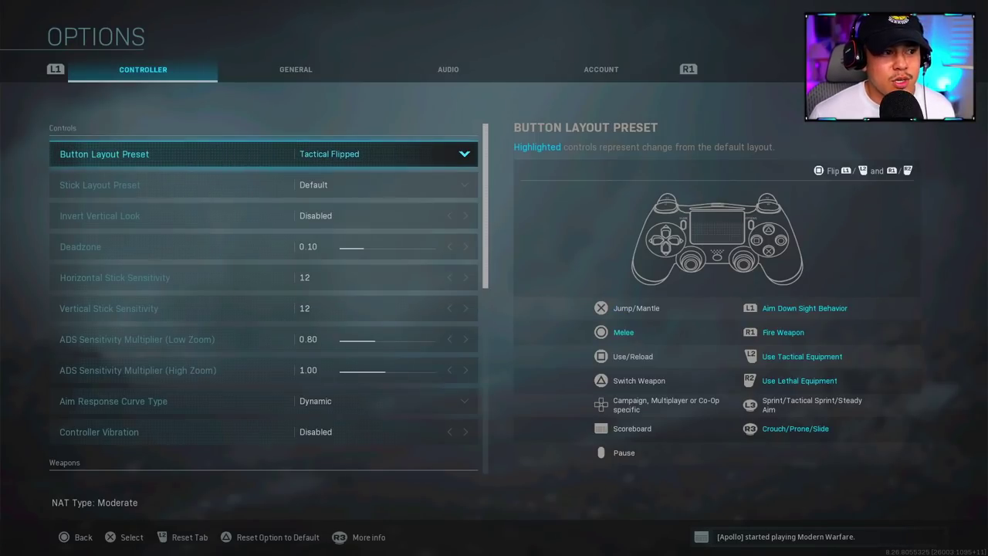
left_click(101, 185)
left_click(100, 215)
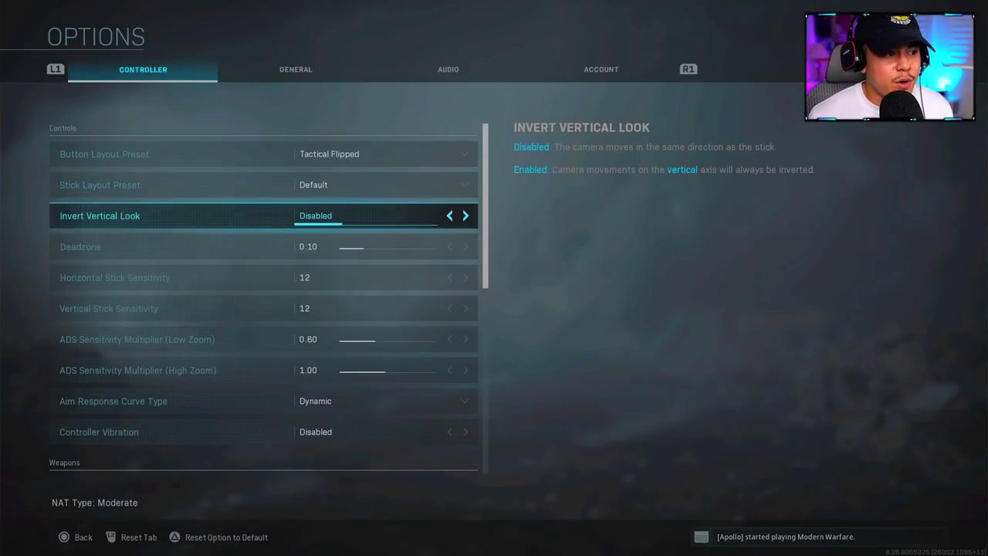
left_click(81, 247)
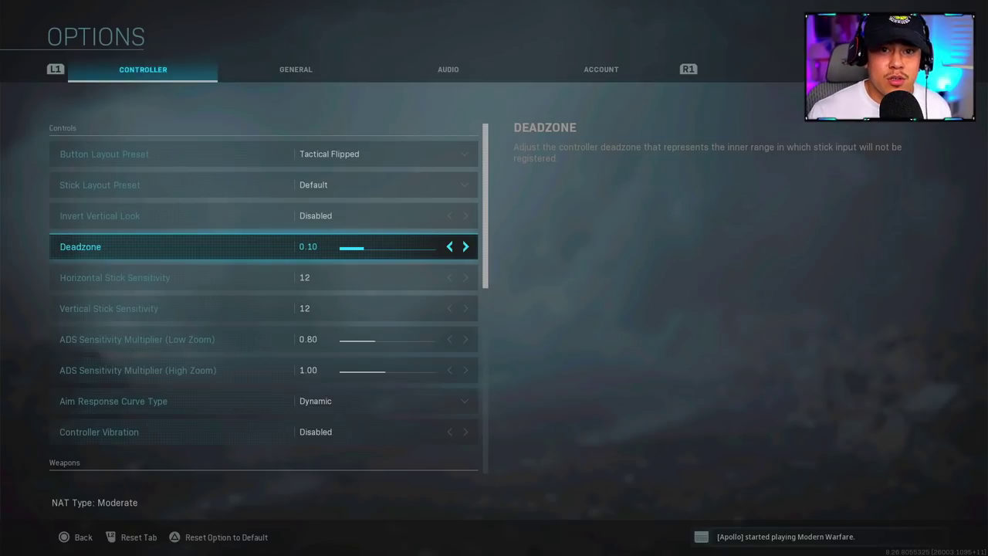
key("Down")
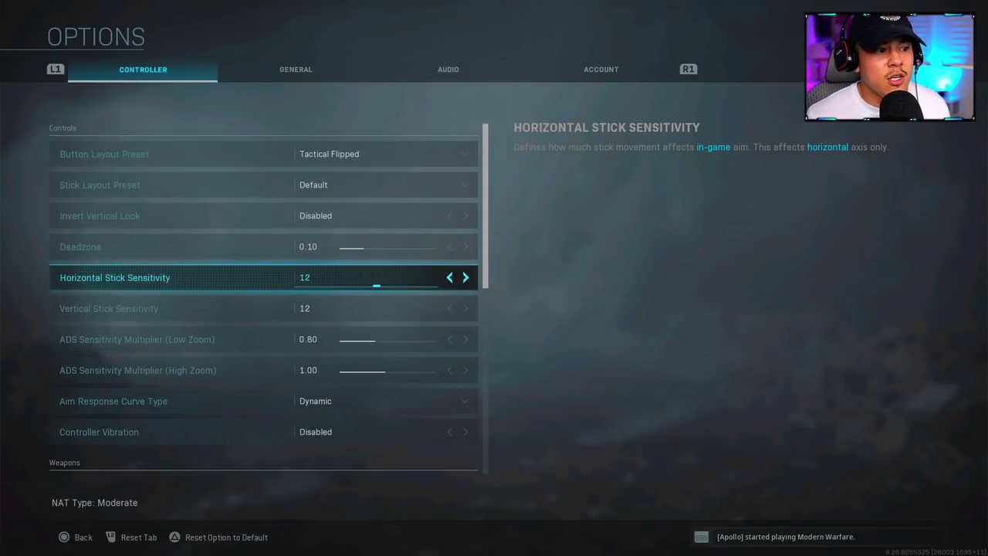
key("Down")
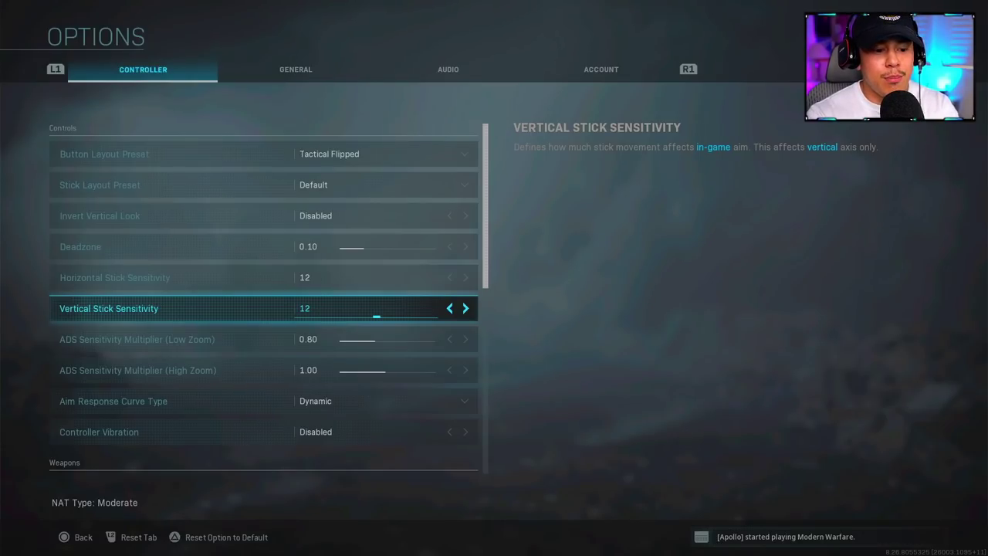
key("r")
key("Escape")
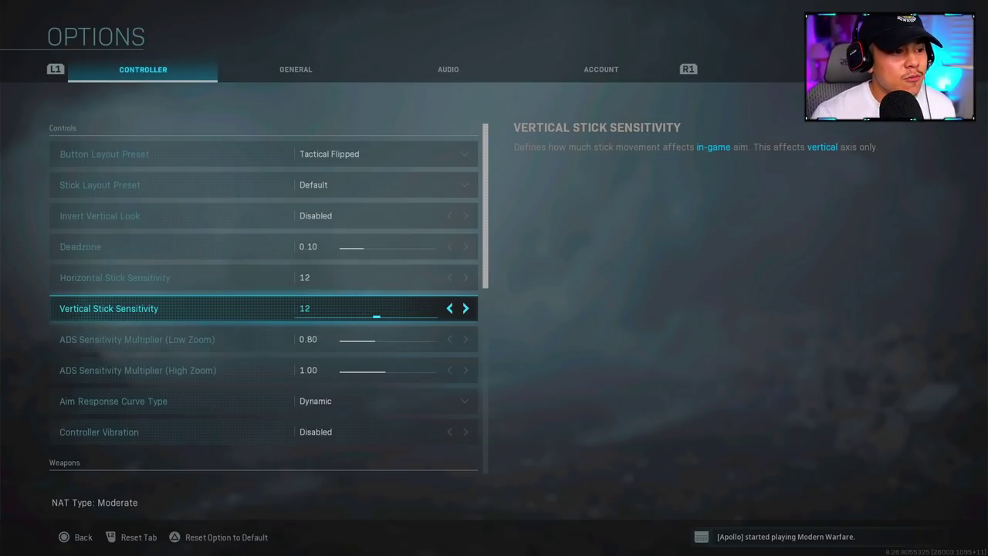
key("Left")
key("Down")
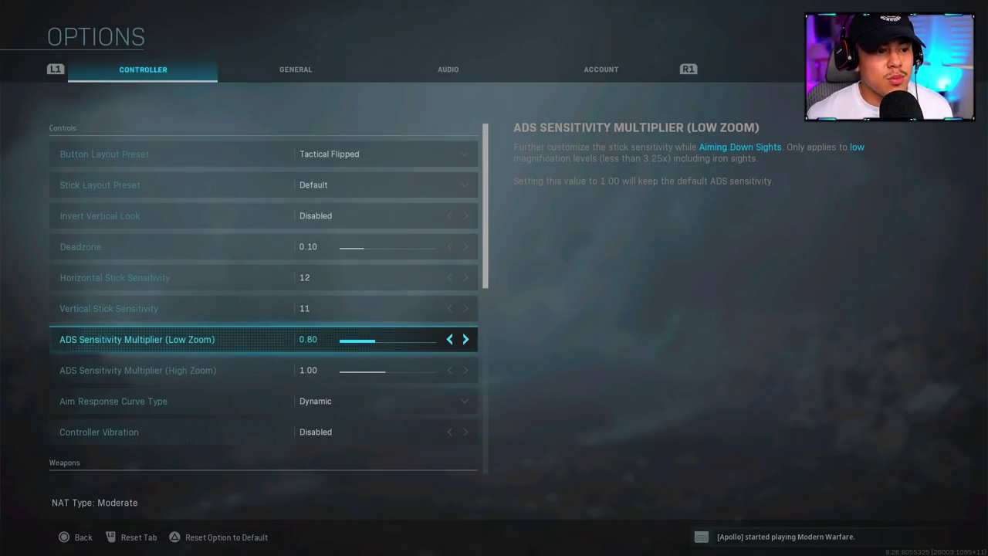
Step: Move past the high zoom ADS multiplier and list the Aim Response Curve Type choices
key("Down")
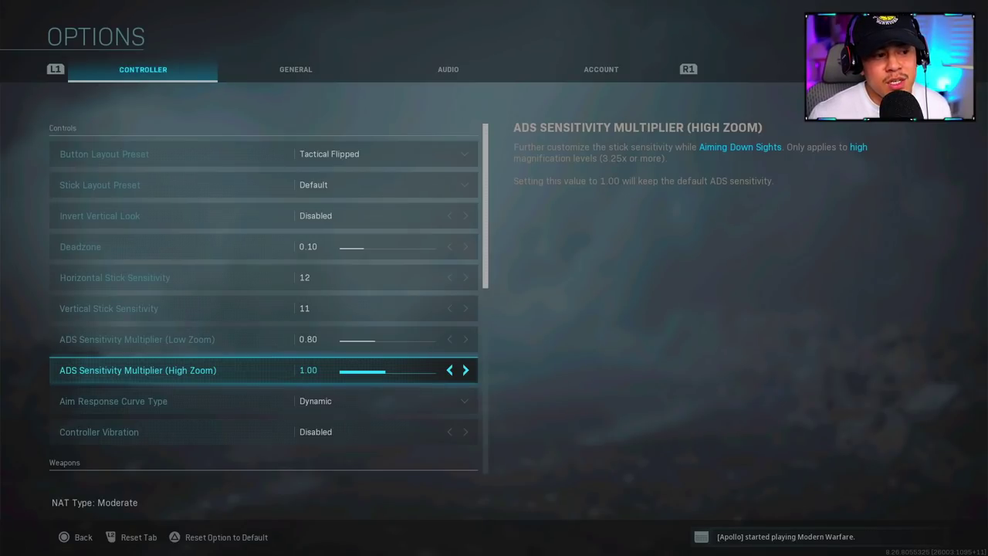
key("Down")
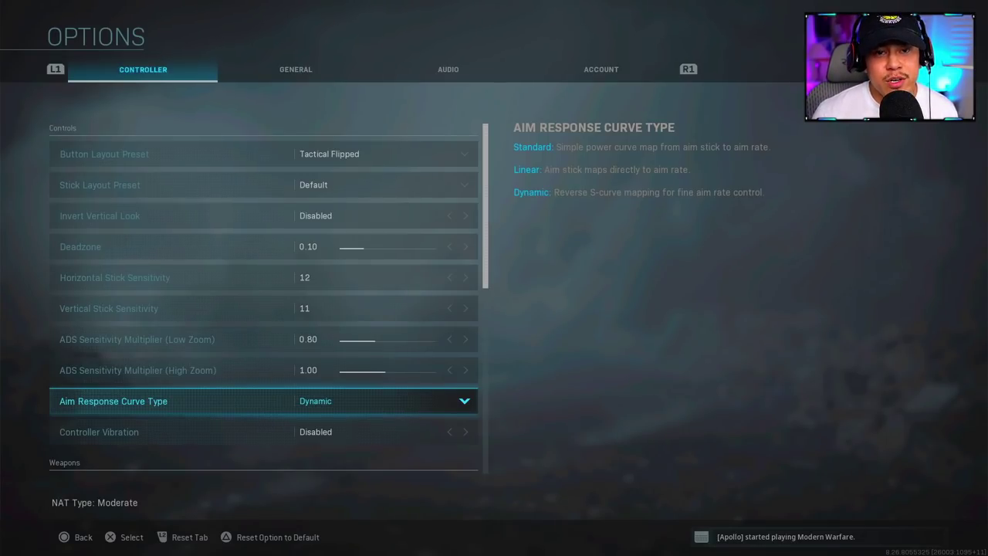
key("Return")
key("Up")
key("Up")
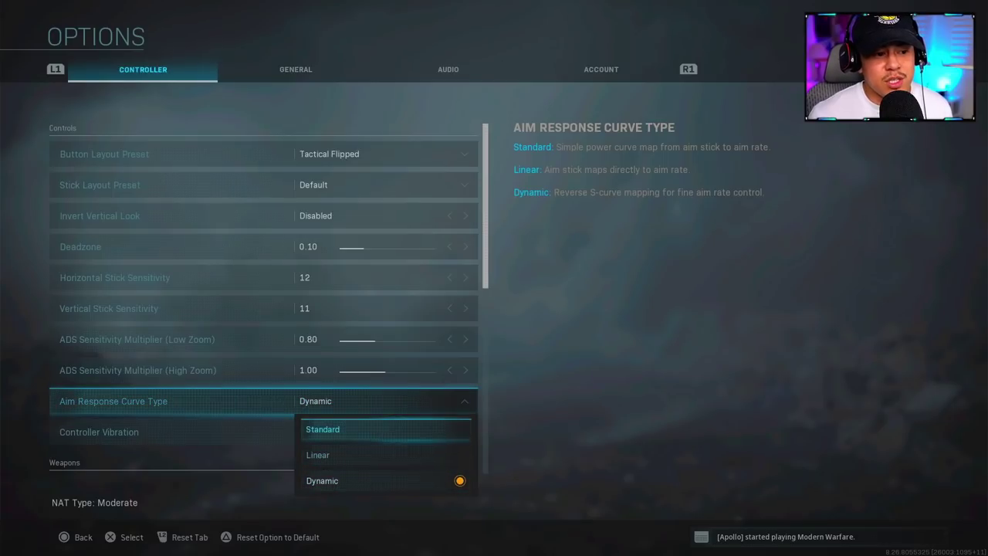
key("Escape")
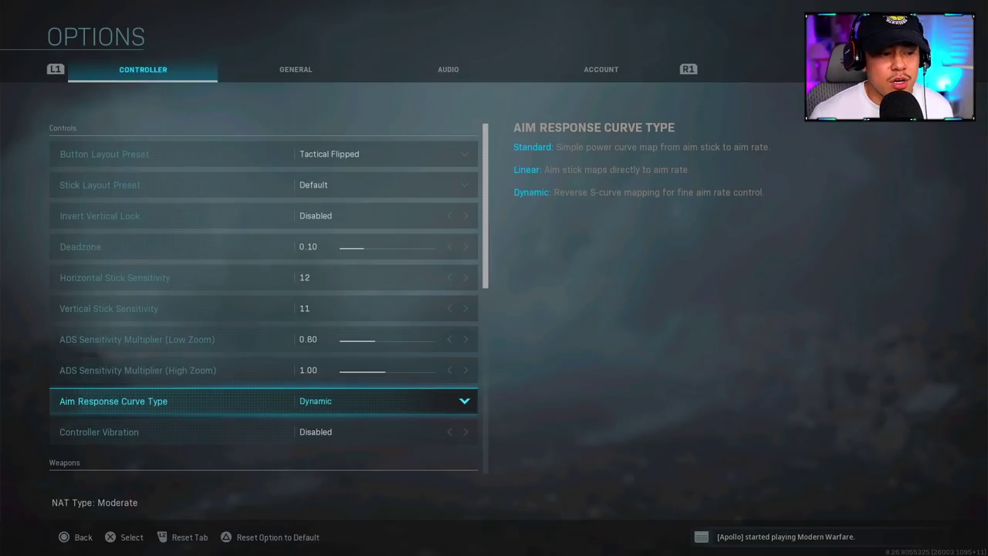
key("Down")
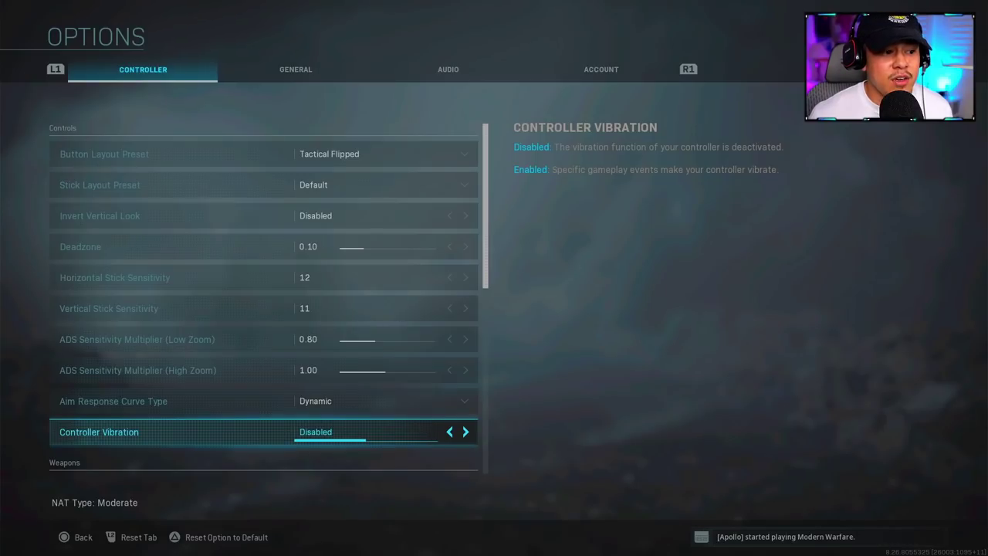
scroll(263, 297, "down", 2)
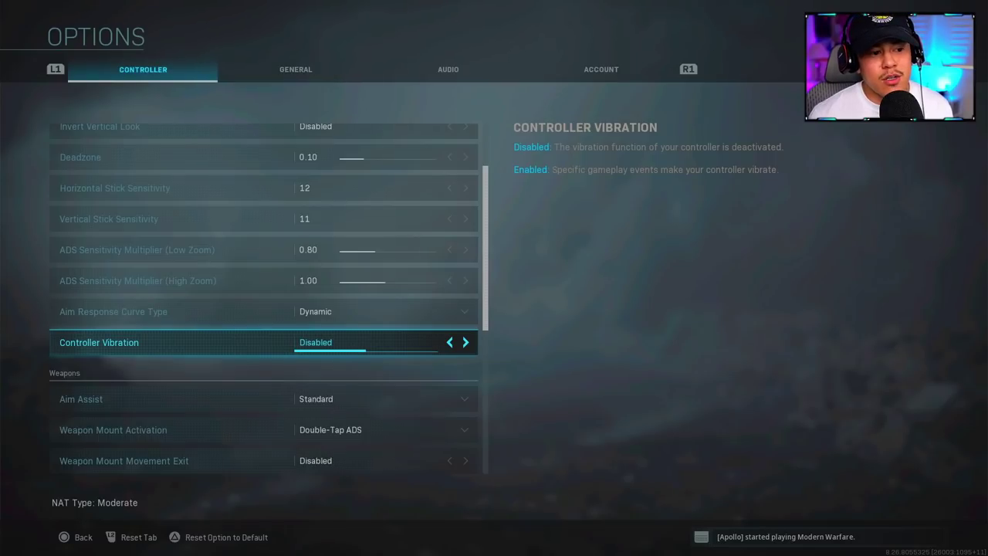
left_click(263, 399)
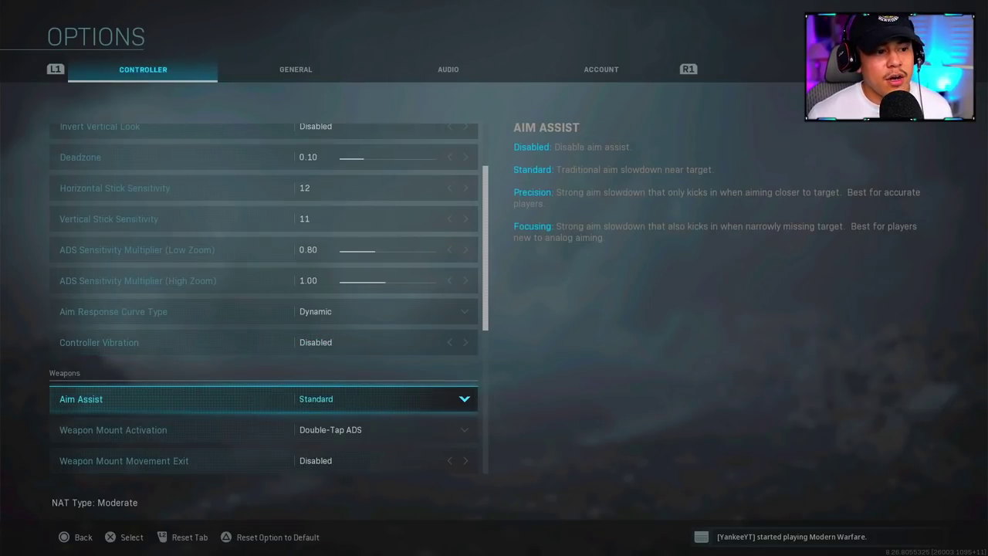
left_click(262, 429)
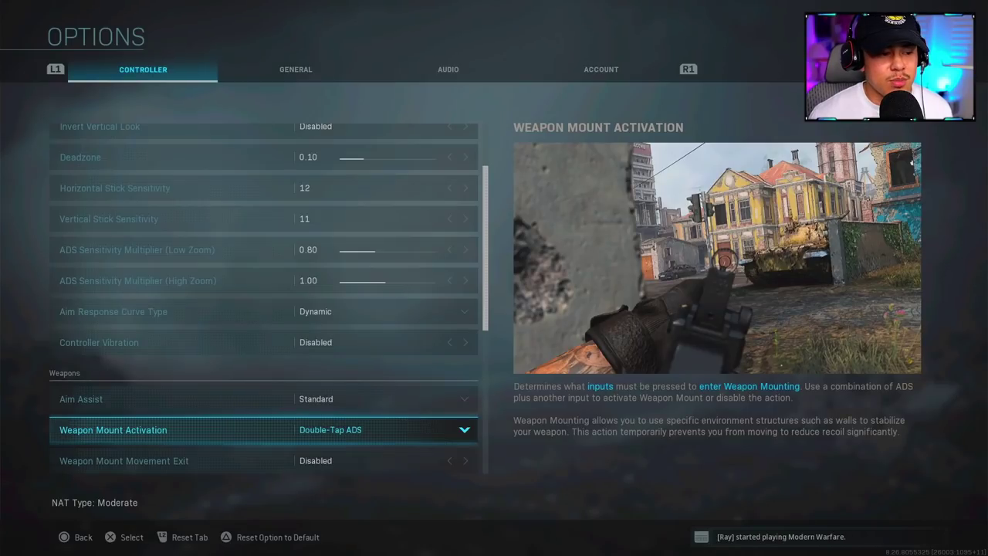
key("Down")
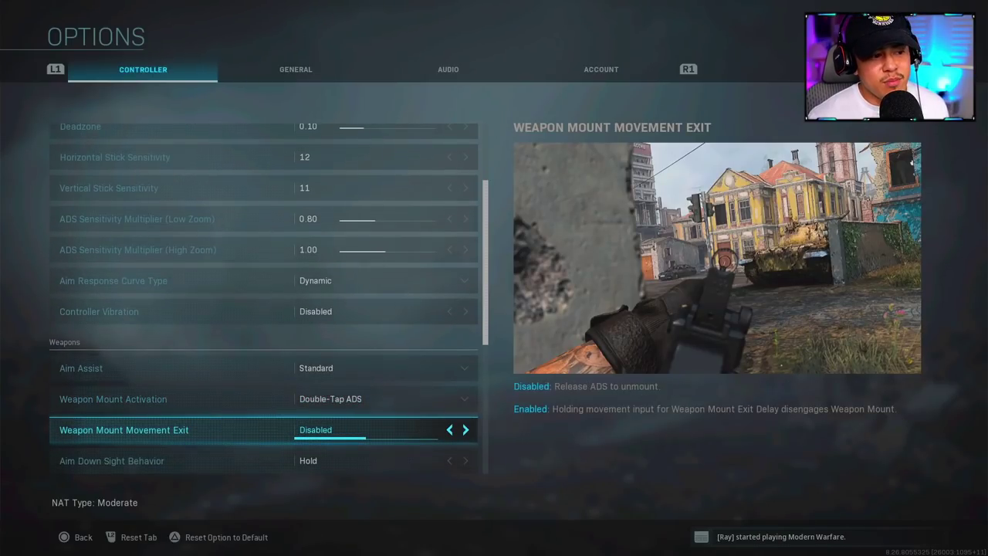
key("Down")
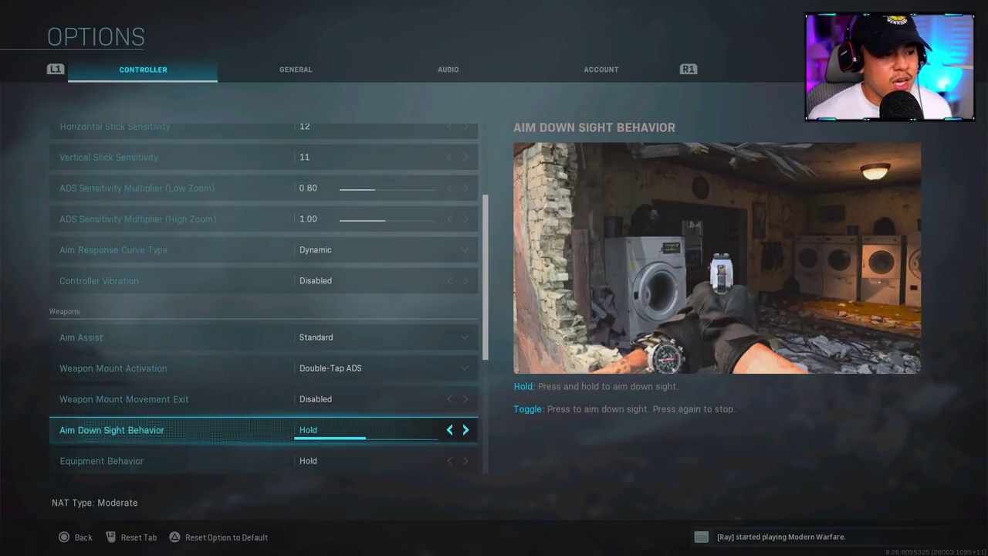
key("Down")
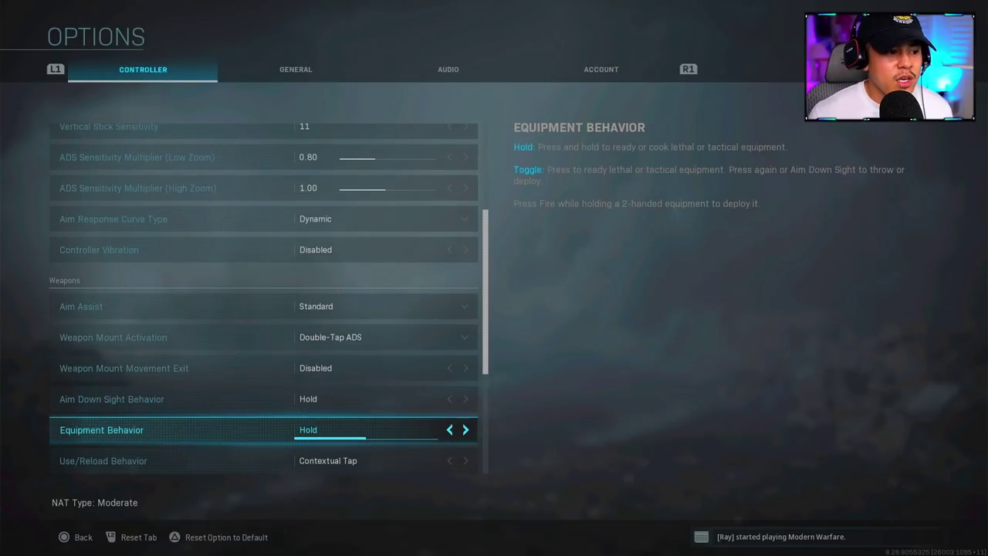
key("Down")
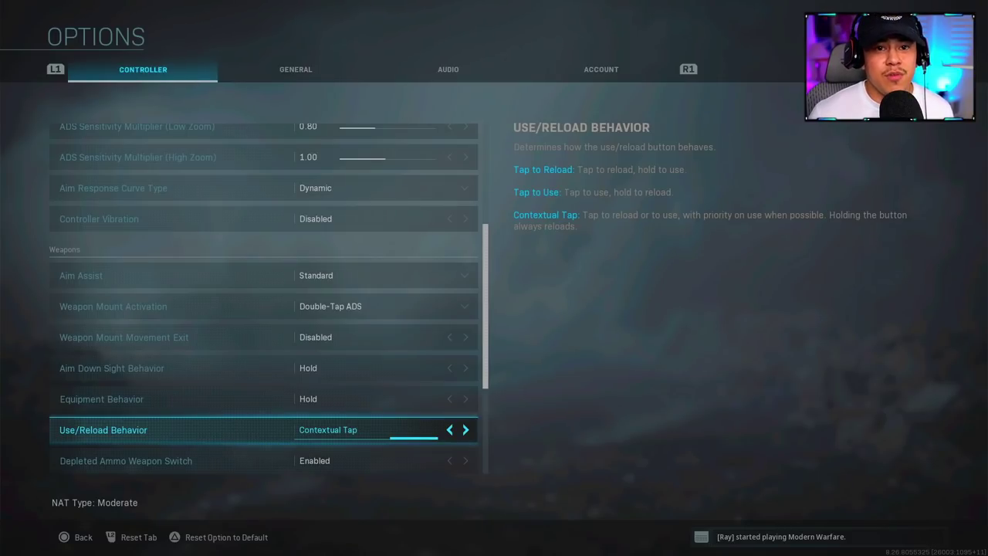
key("Right")
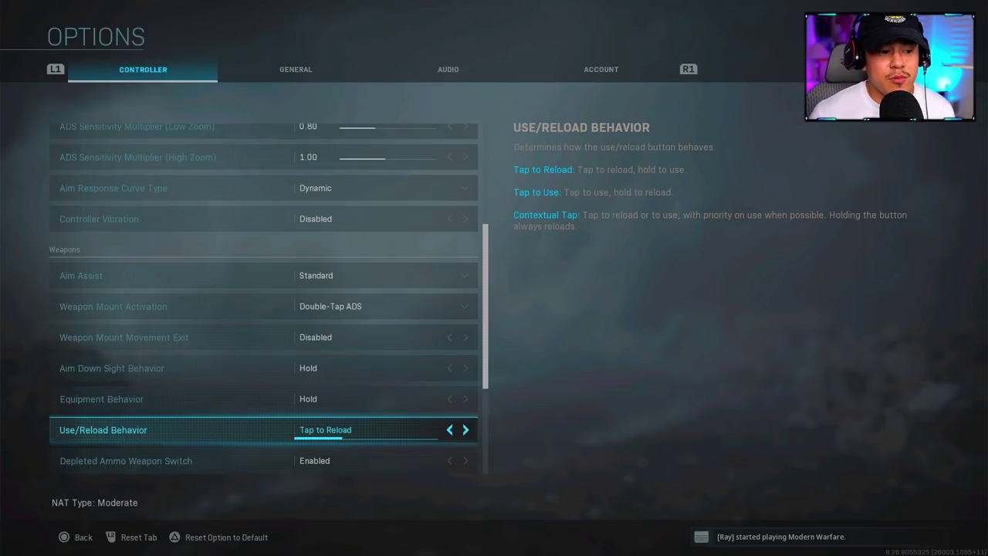
key("Right")
key("Right")
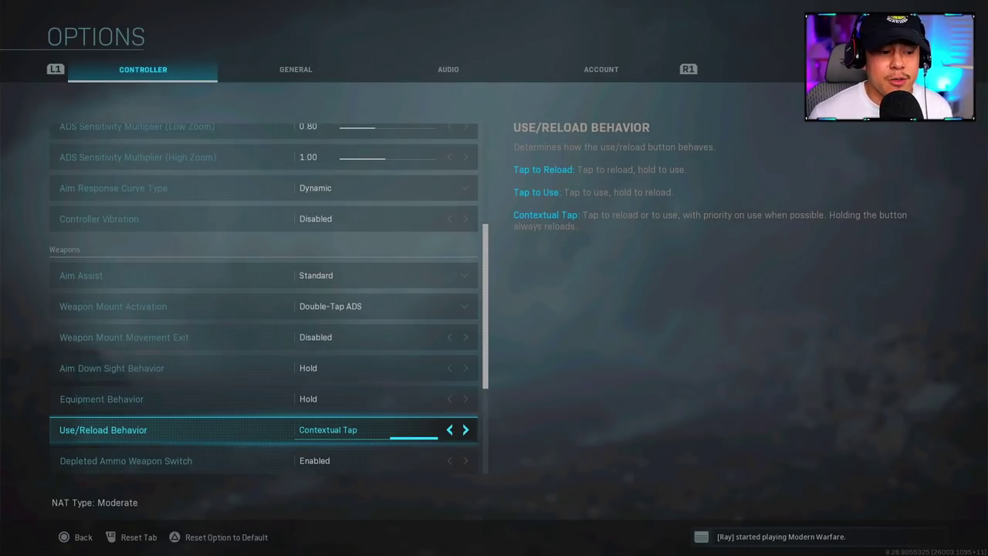
key("Down")
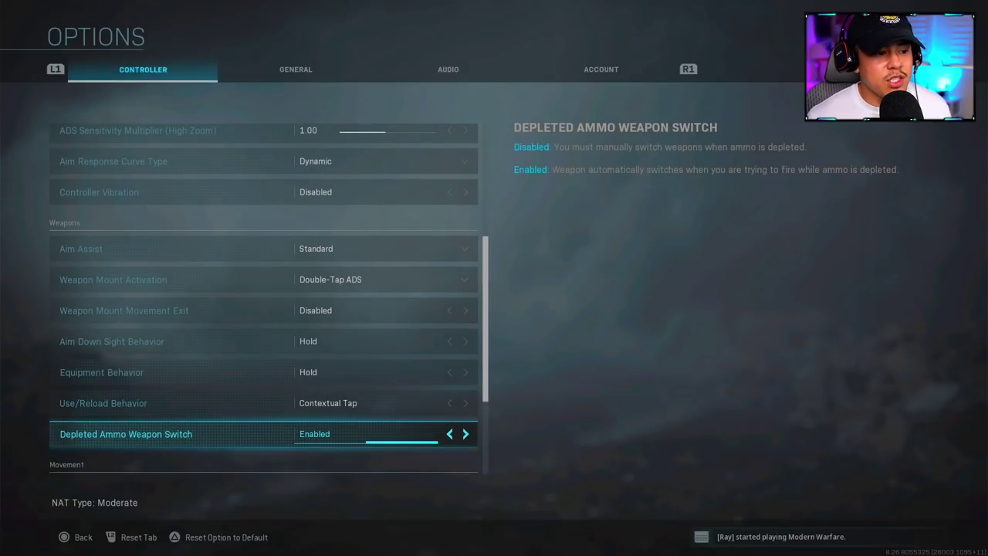
Step: Review the movement settings through Automatic Sprint and Vehicle Camera Recenter without changing them
key("Down")
key("Down")
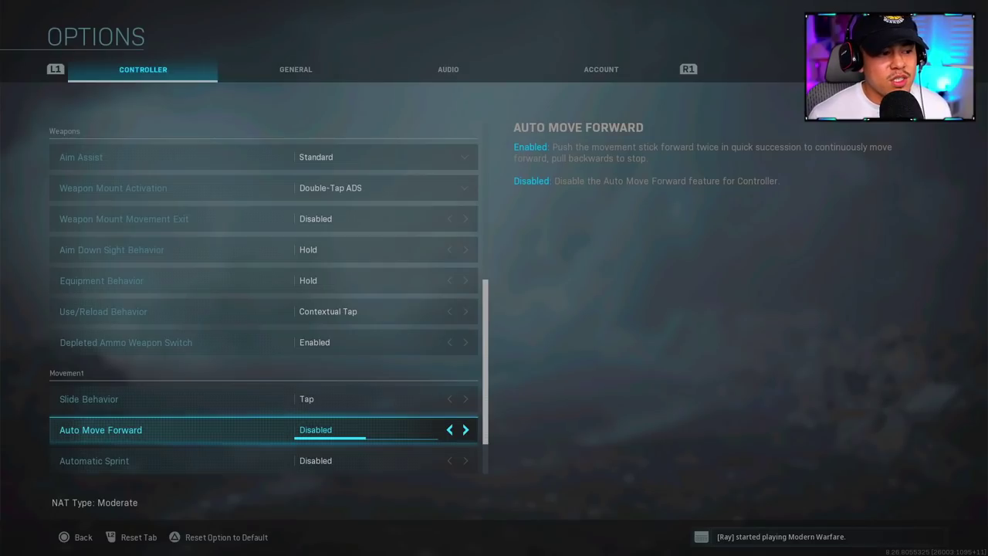
key("Down")
key("Down")
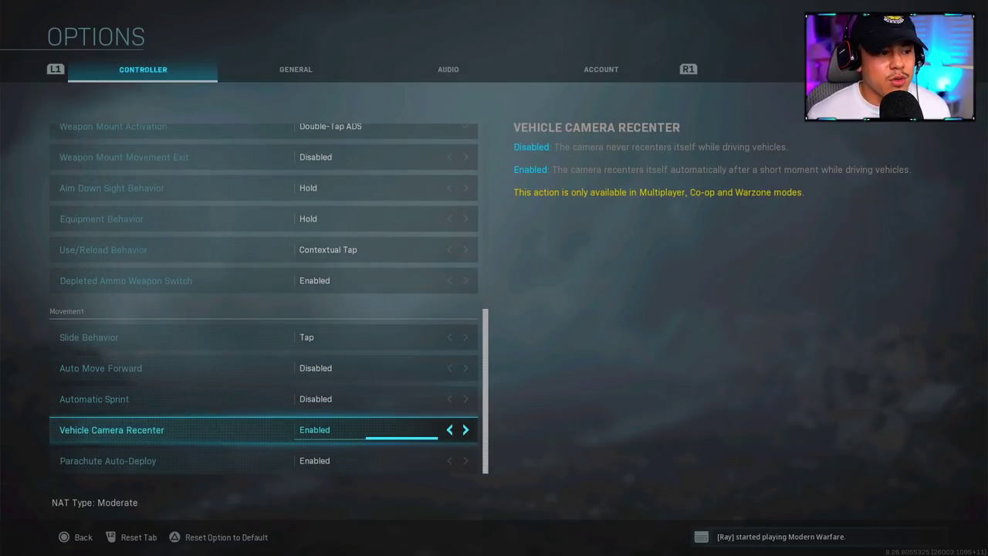
key("Down")
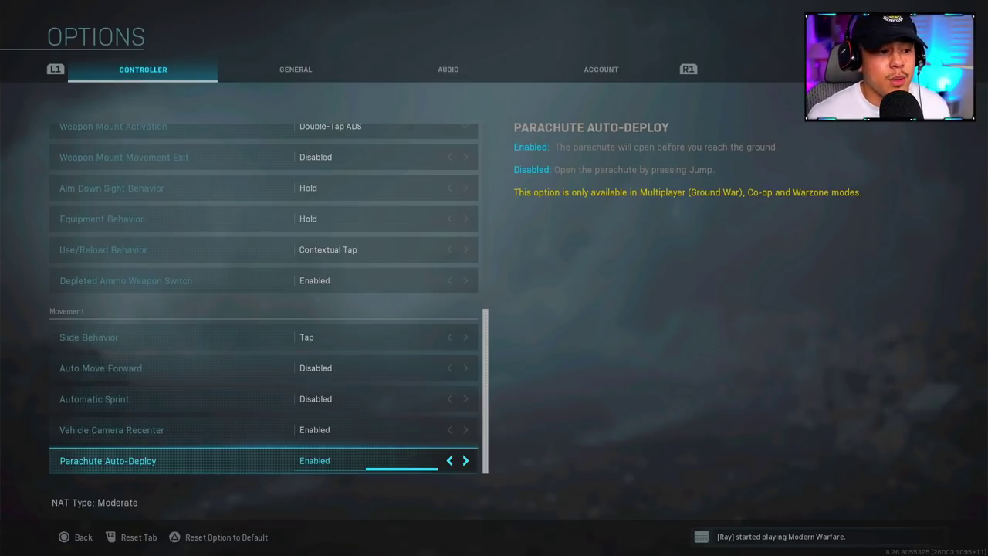
key("e")
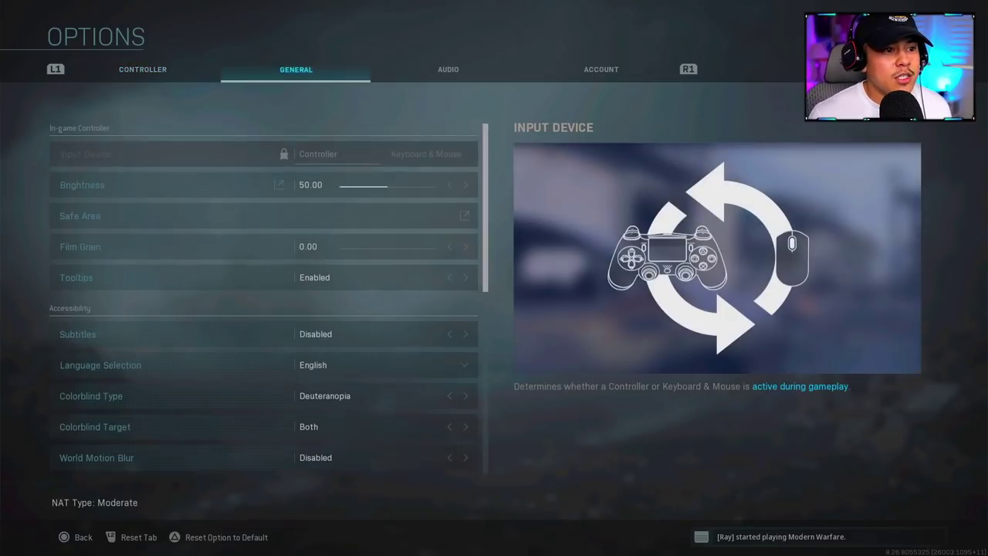
key("Down")
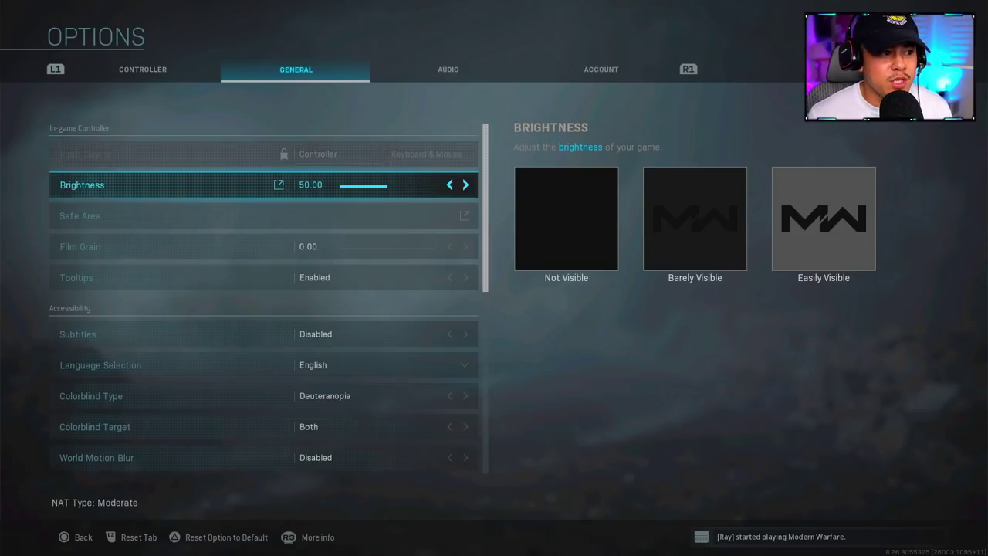
key("Down")
key("Down")
key("Up")
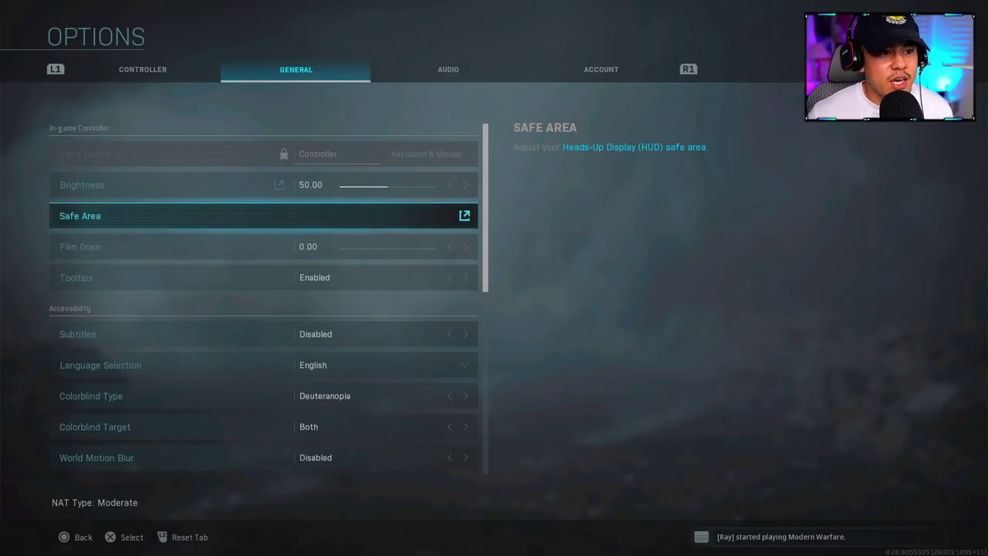
key("Return")
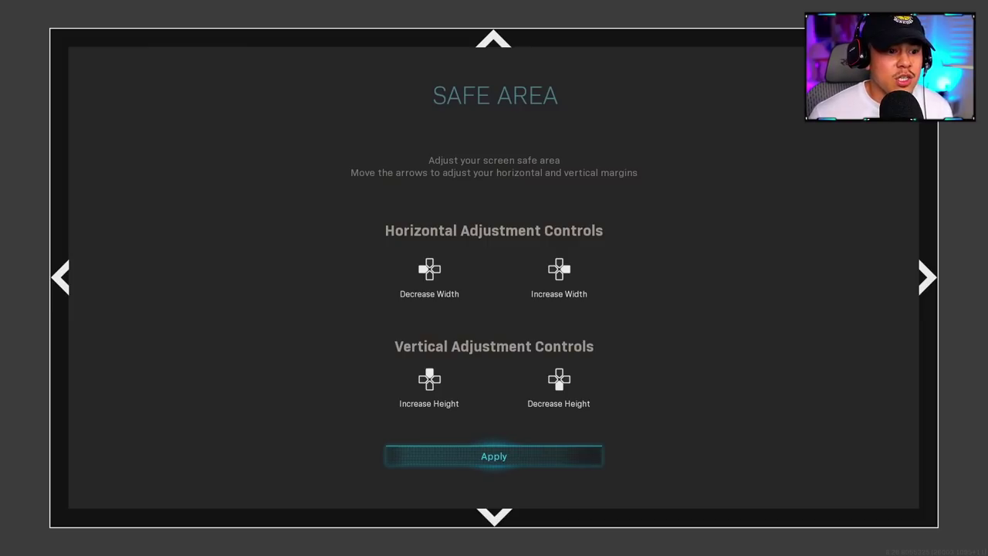
key("Return")
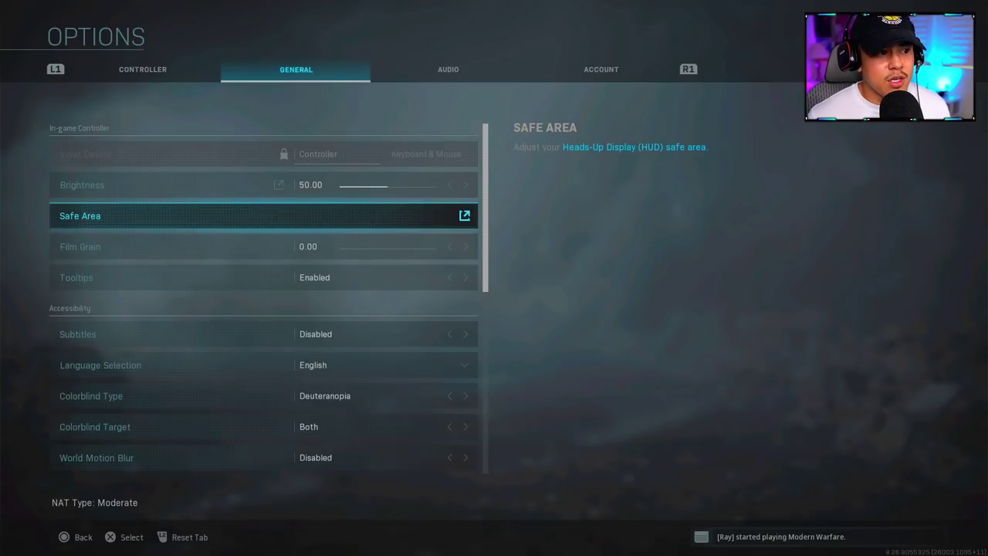
key("Down")
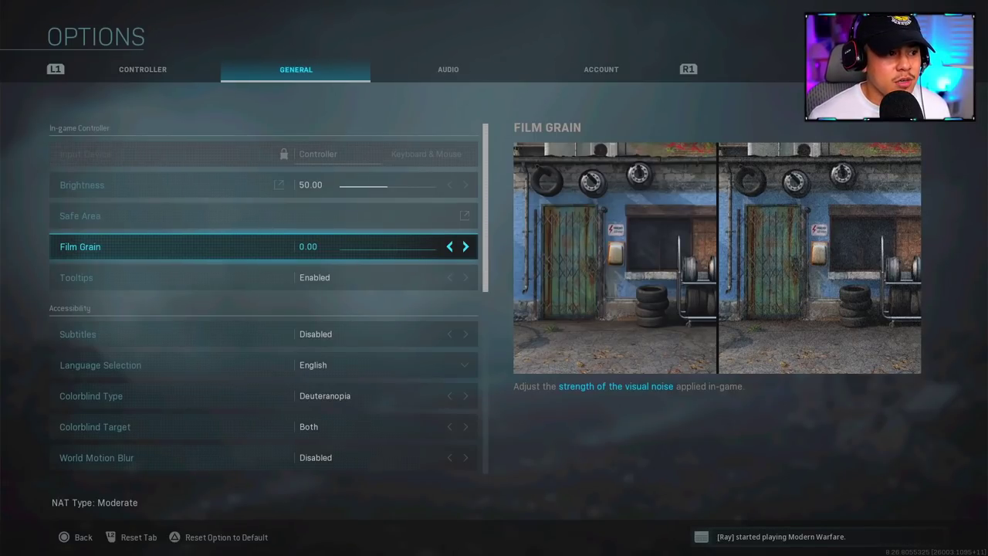
key("Down")
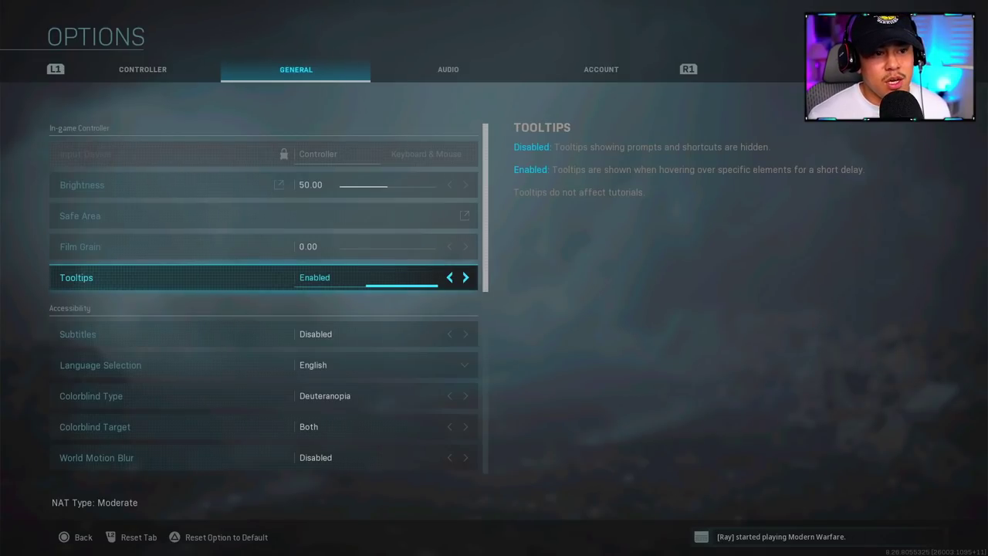
key("Down")
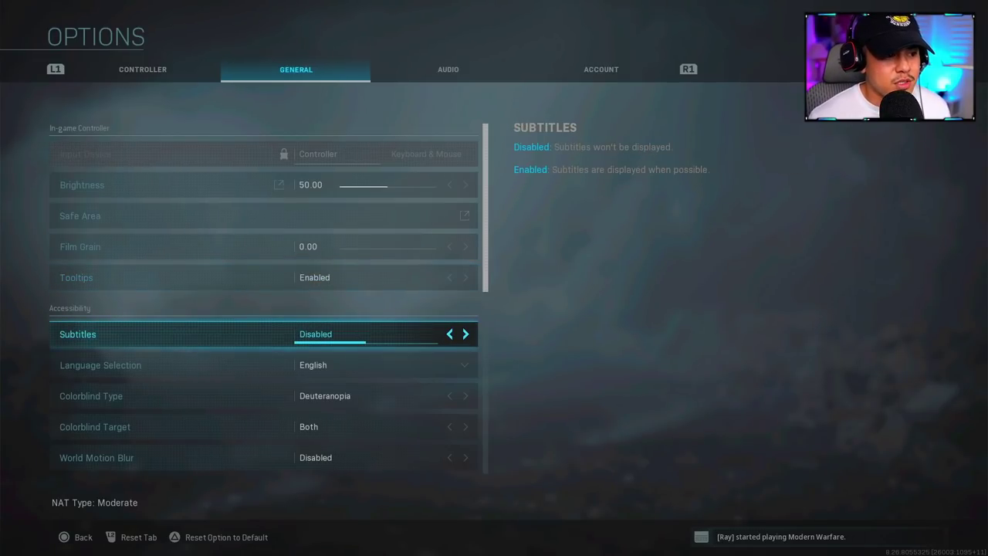
key("Down")
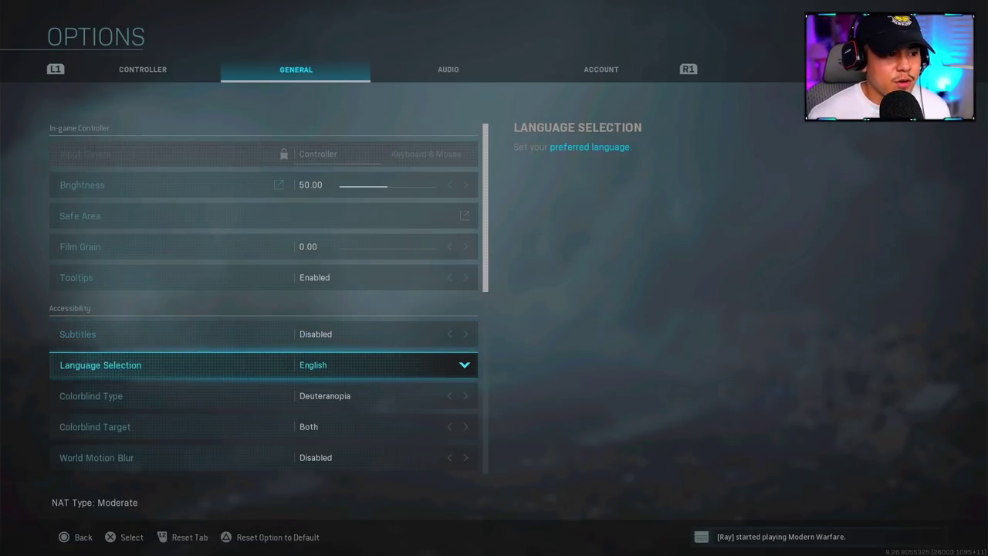
key("Down")
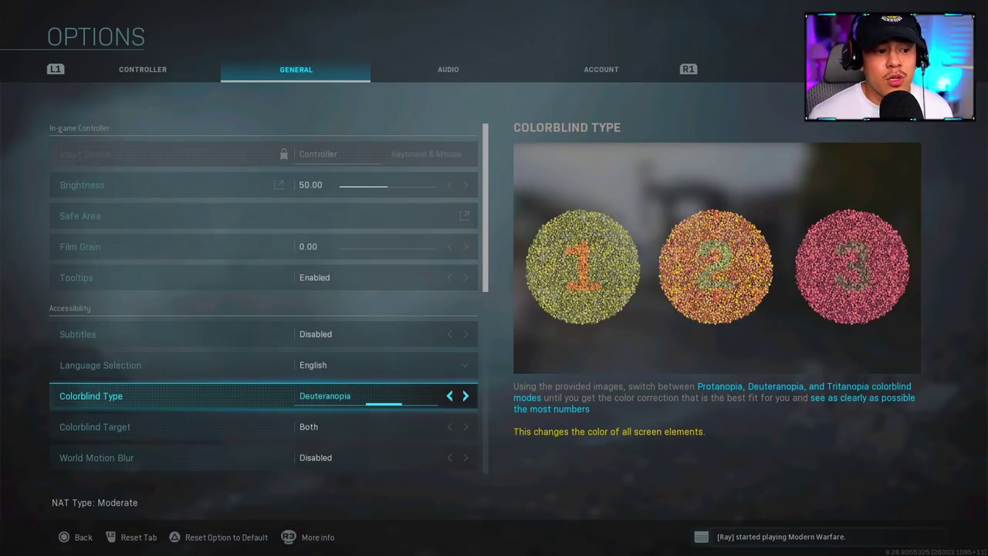
key("Right")
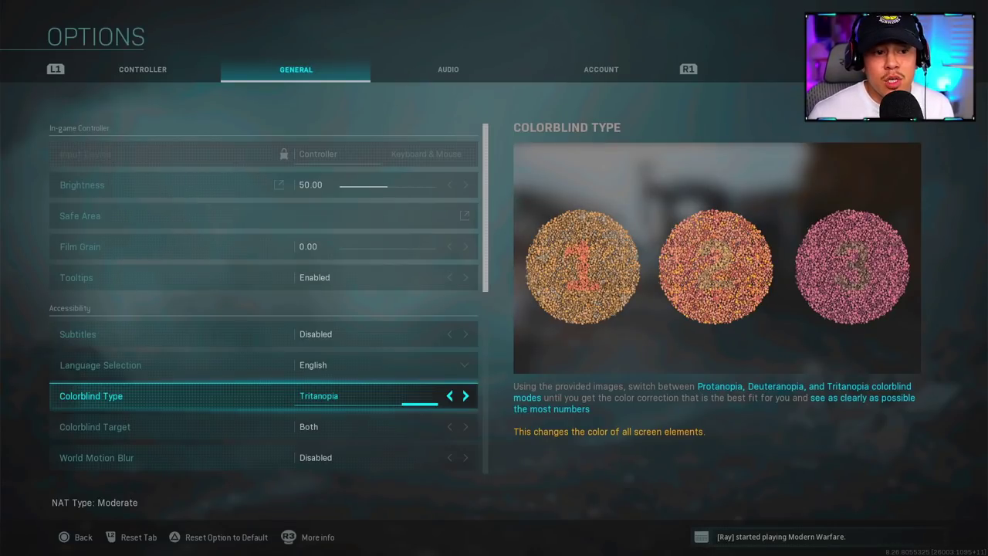
key("Left")
key("Left")
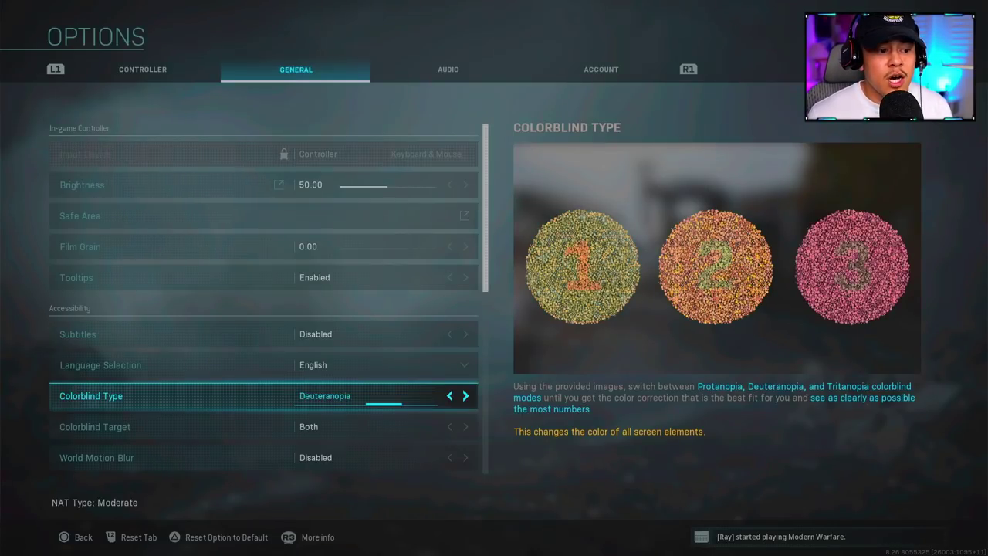
key("Right")
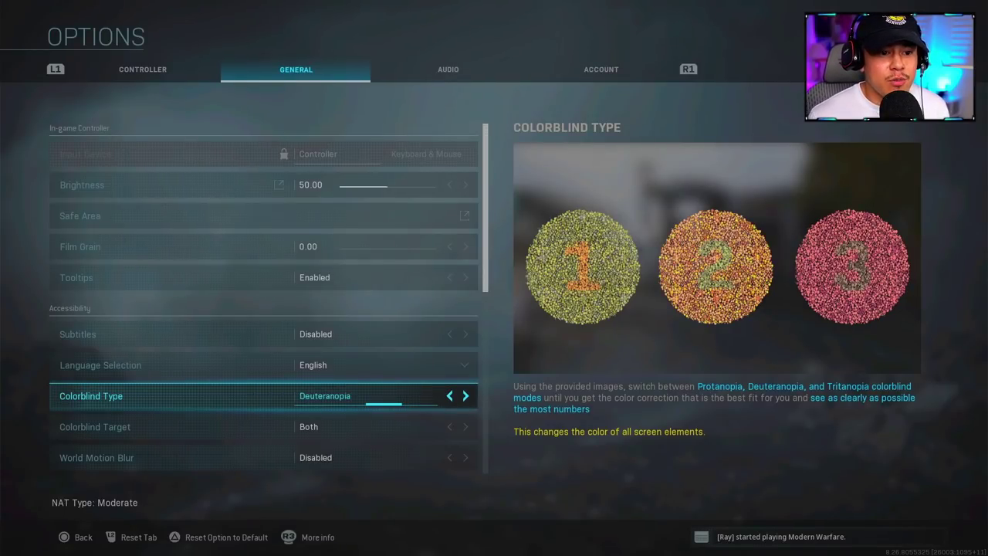
key("Down")
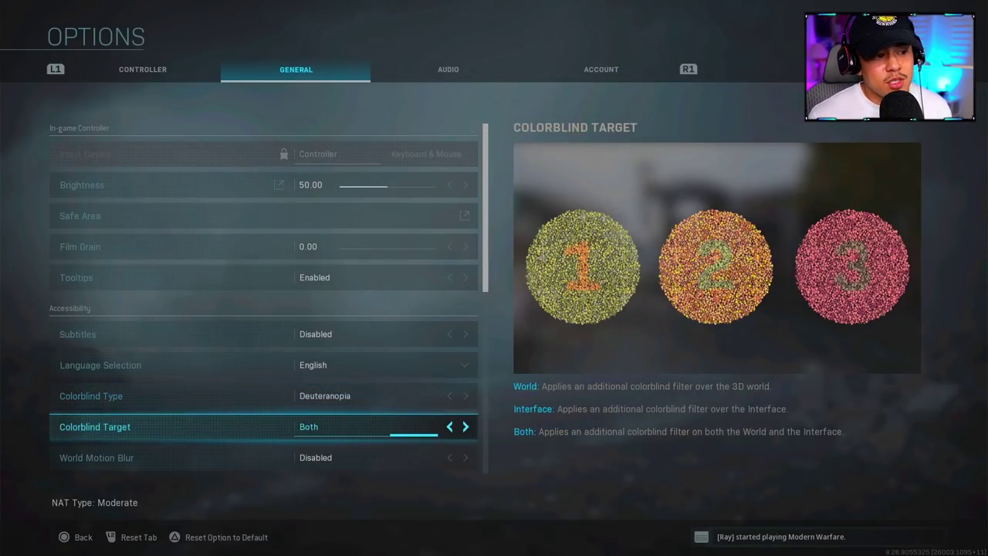
key("Left")
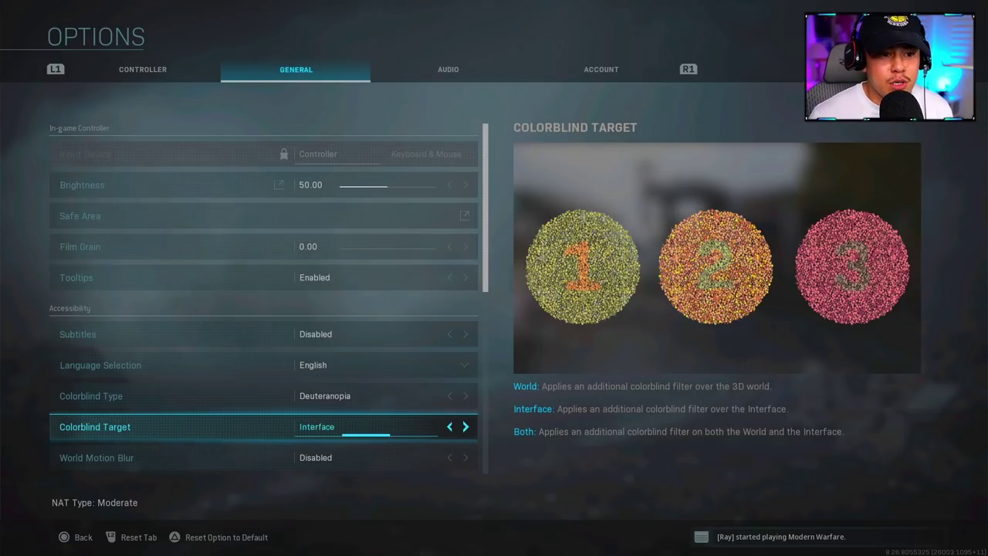
key("Left")
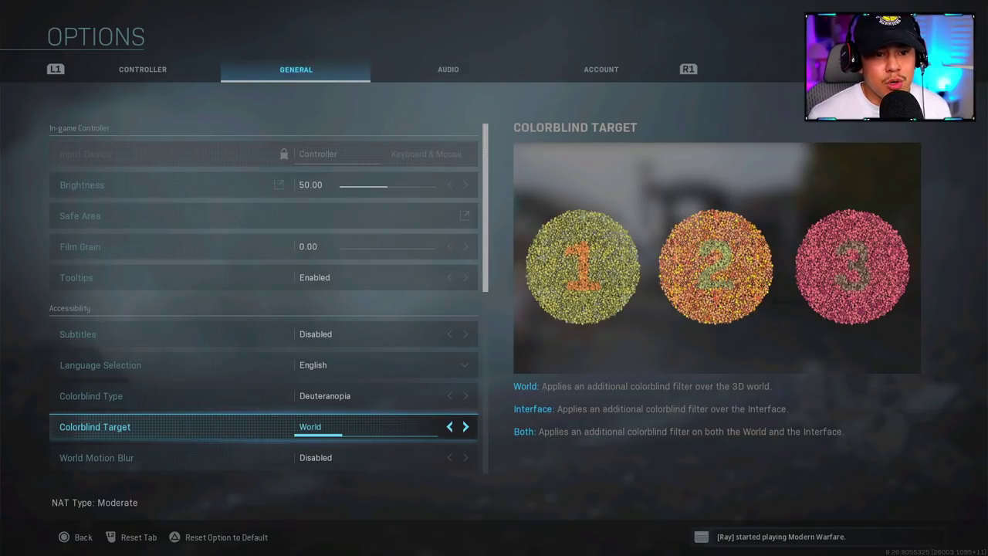
key("Right")
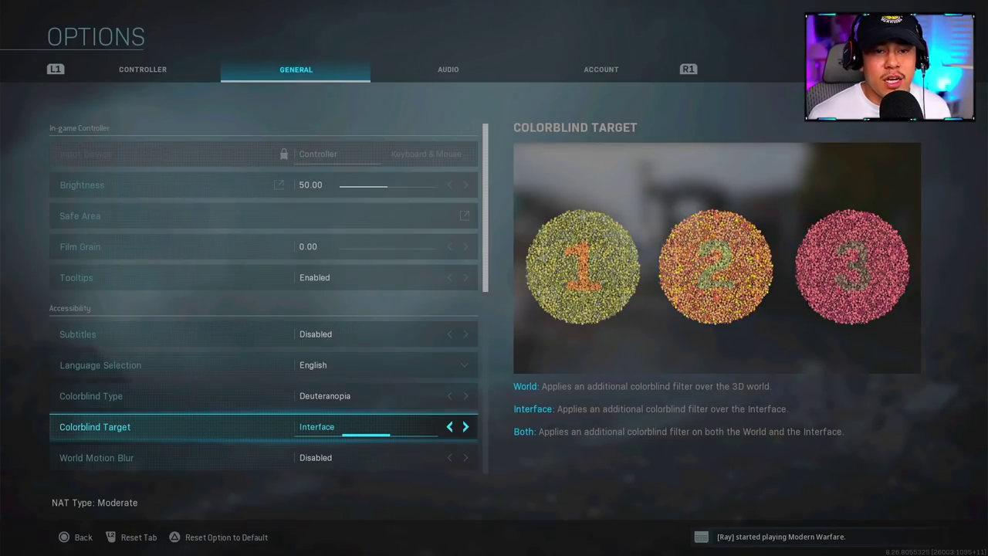
key("Right")
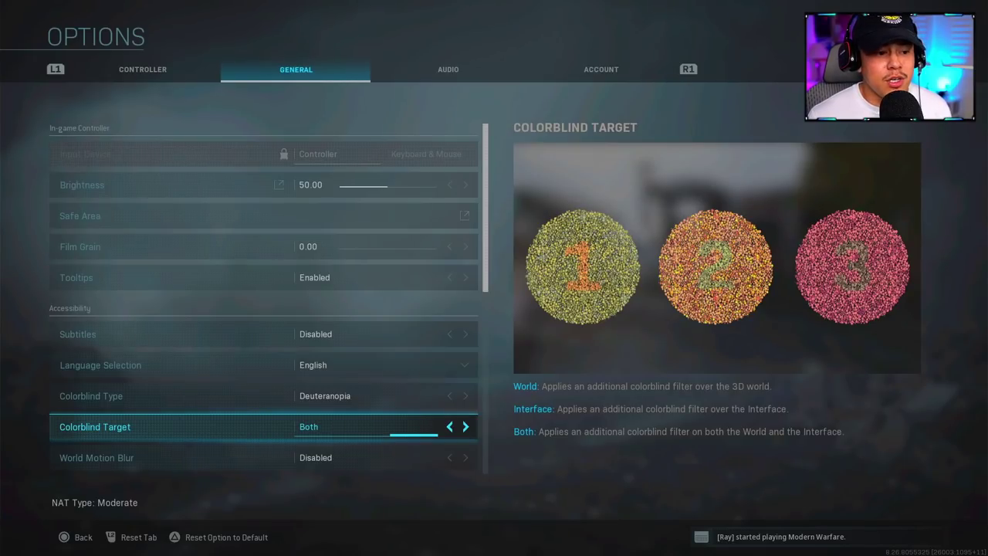
key("Down")
key("Up")
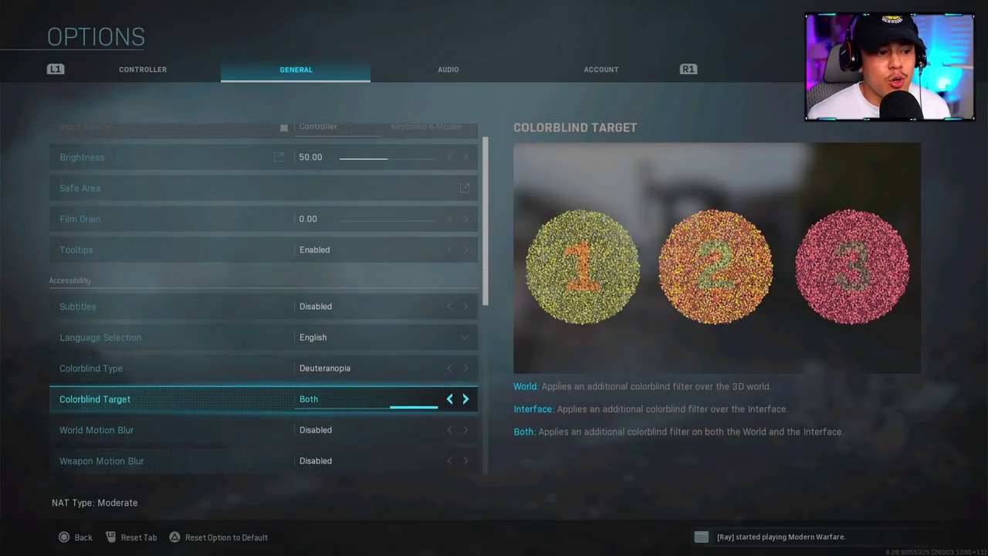
key("Down")
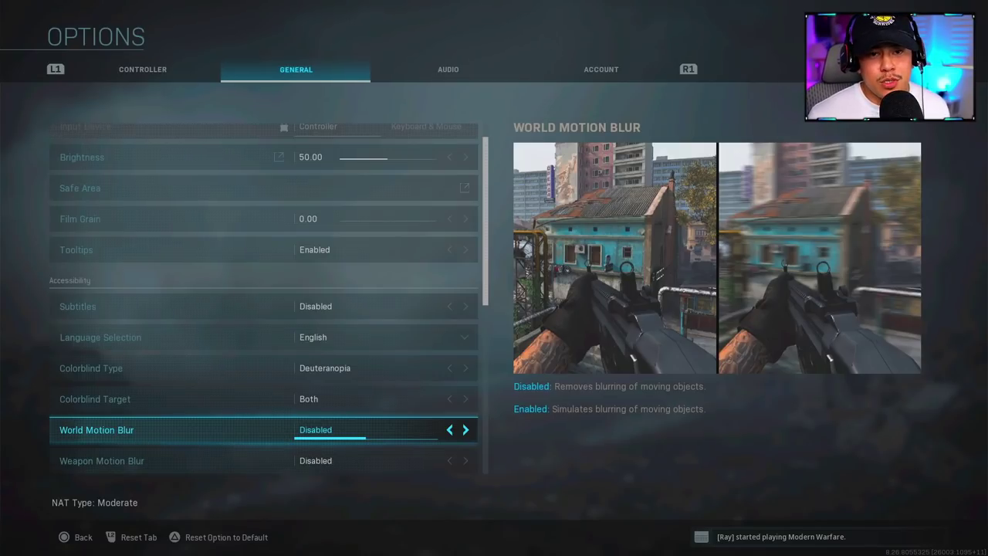
key("Down")
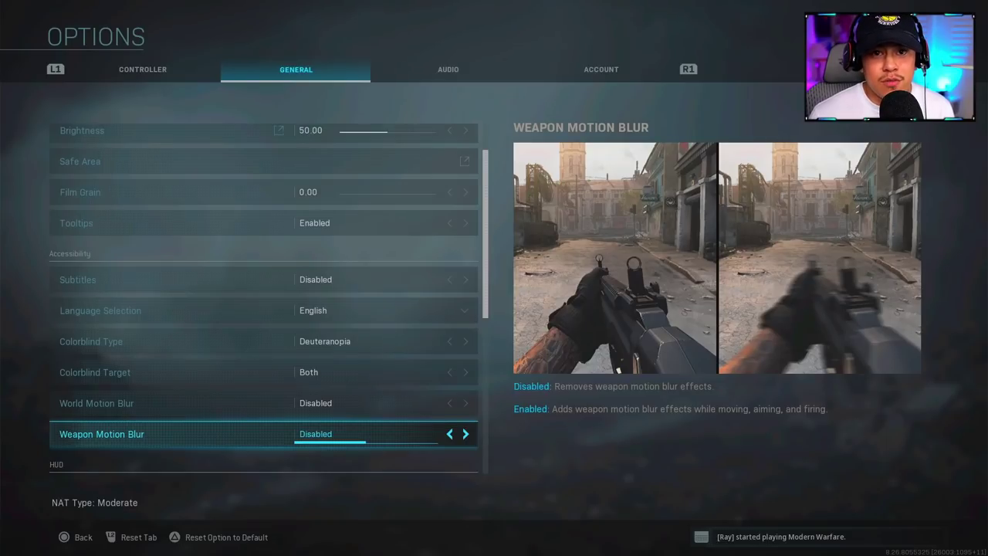
key("Down")
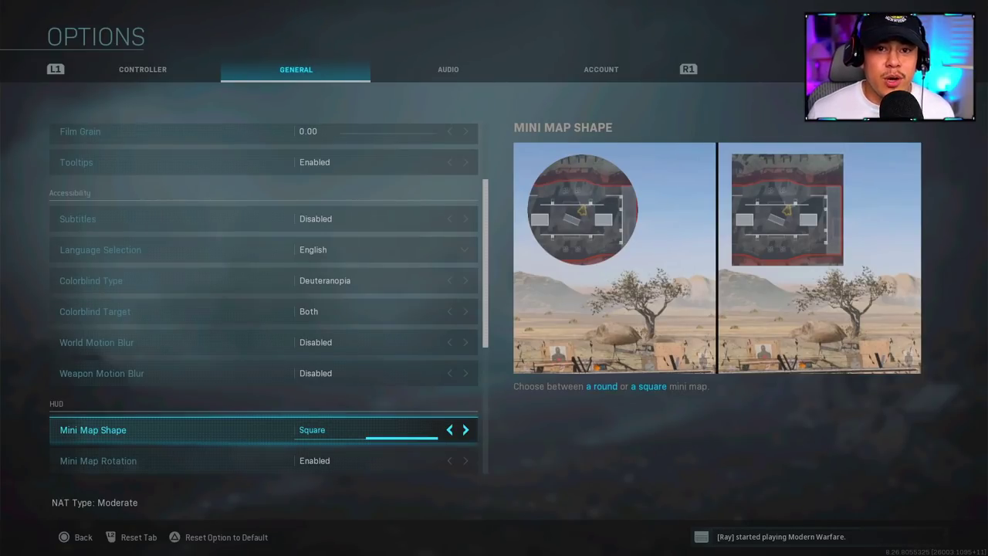
Step: Review Mini Map Rotation through Dismemberment & Gore Effects unchanged, then switch to the Audio tab
key("Down")
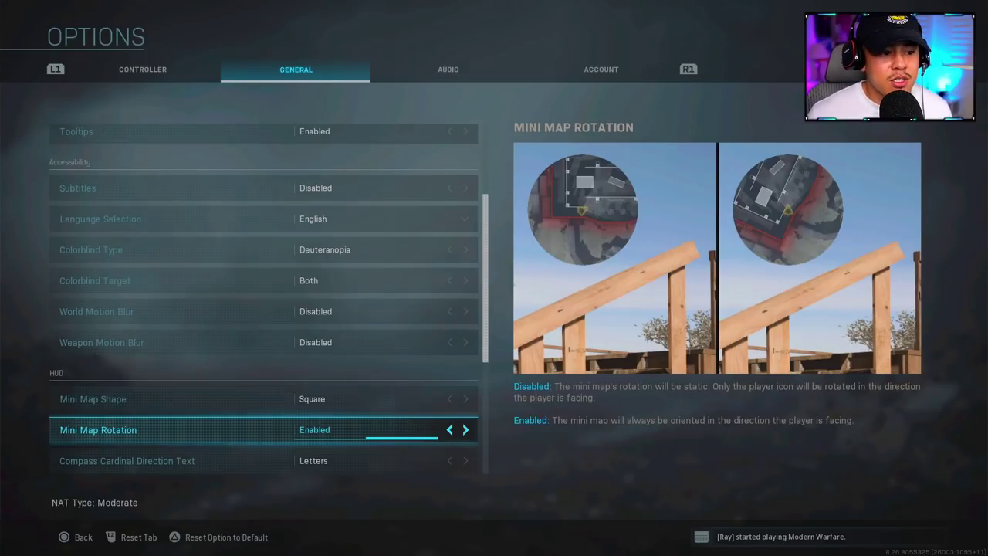
left_click(128, 461)
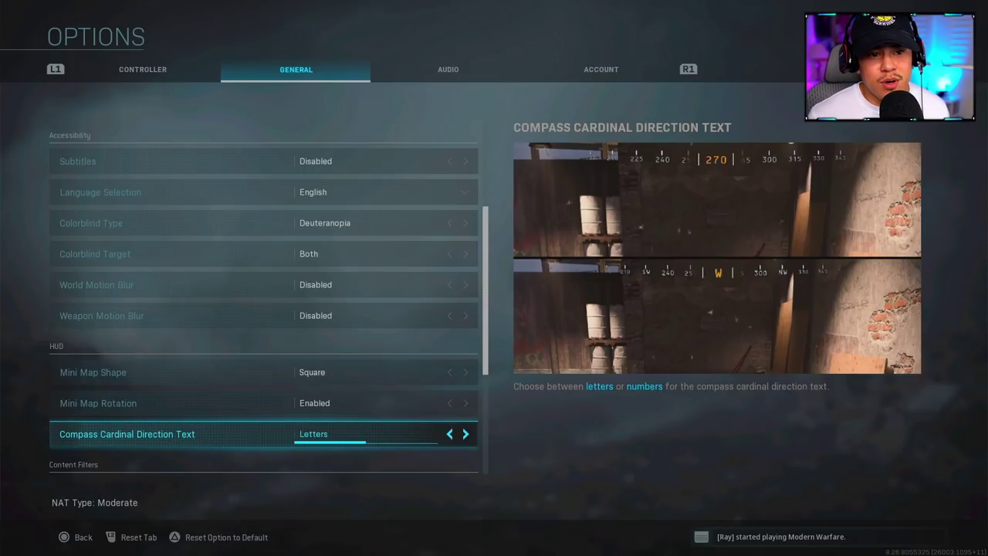
left_click(81, 430)
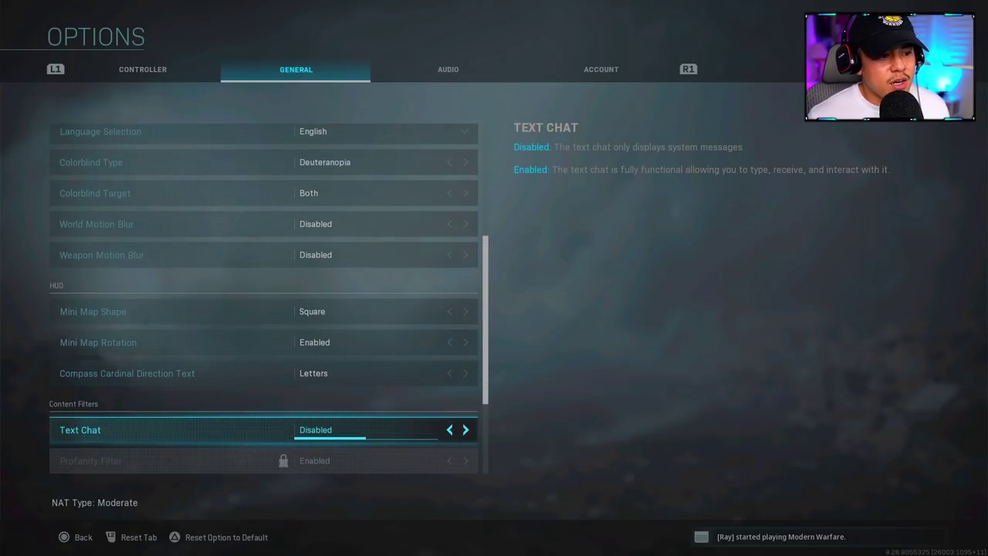
left_click(90, 461)
left_click(126, 461)
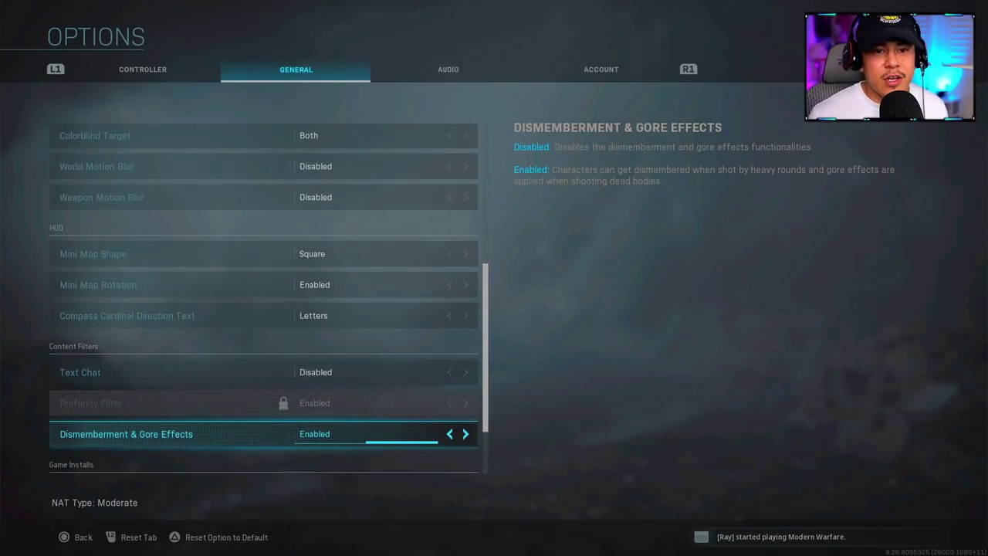
key("e")
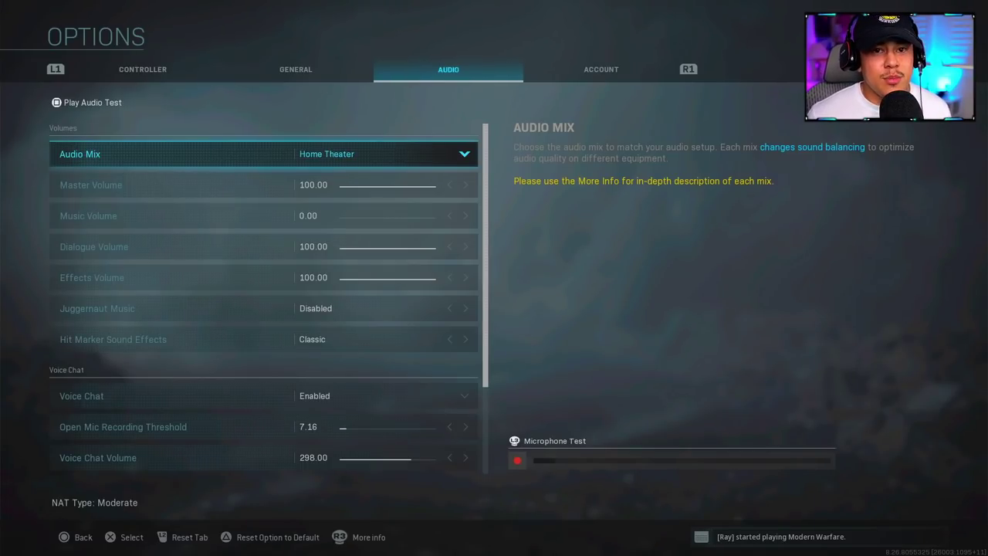
key("Return")
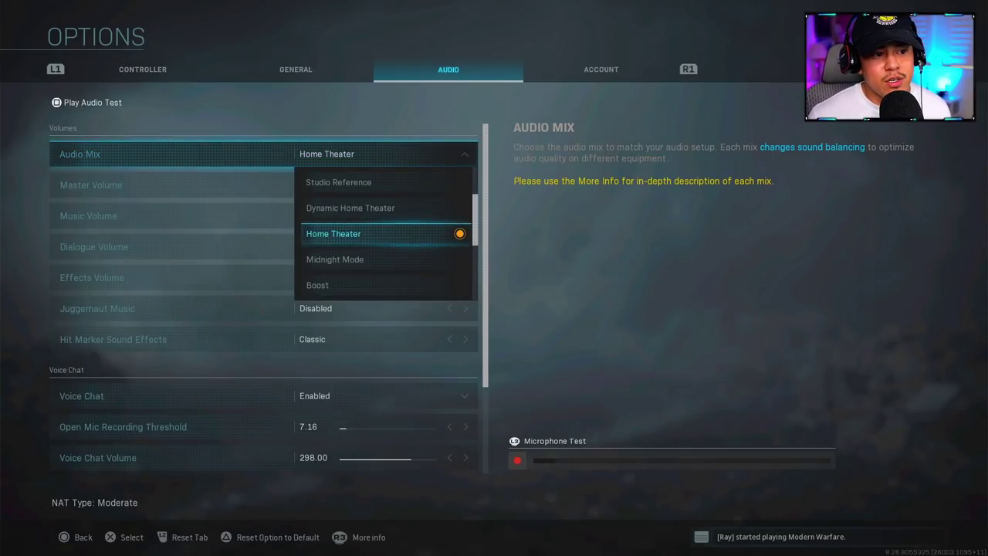
key("Down")
key("Down")
key("Down")
key("Down")
key("Up")
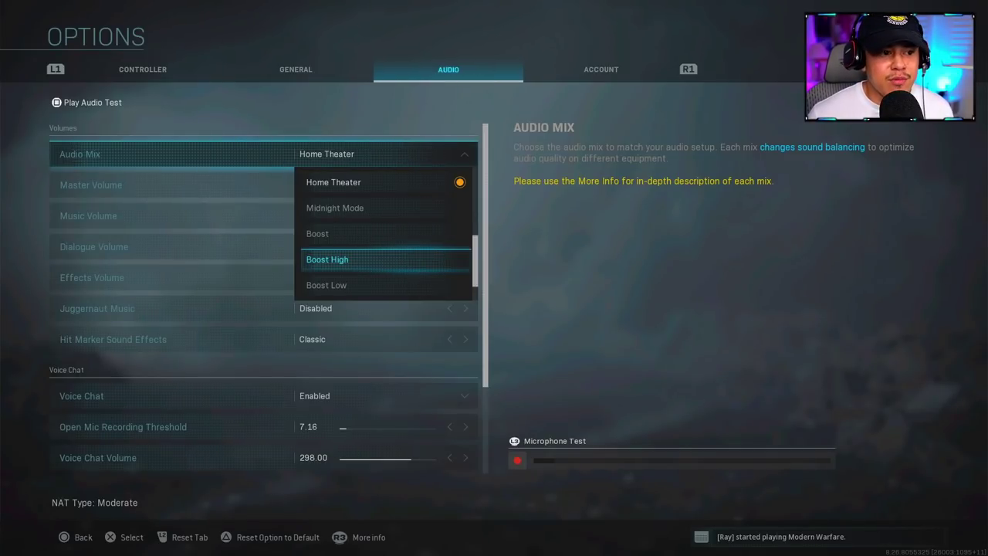
key("Escape")
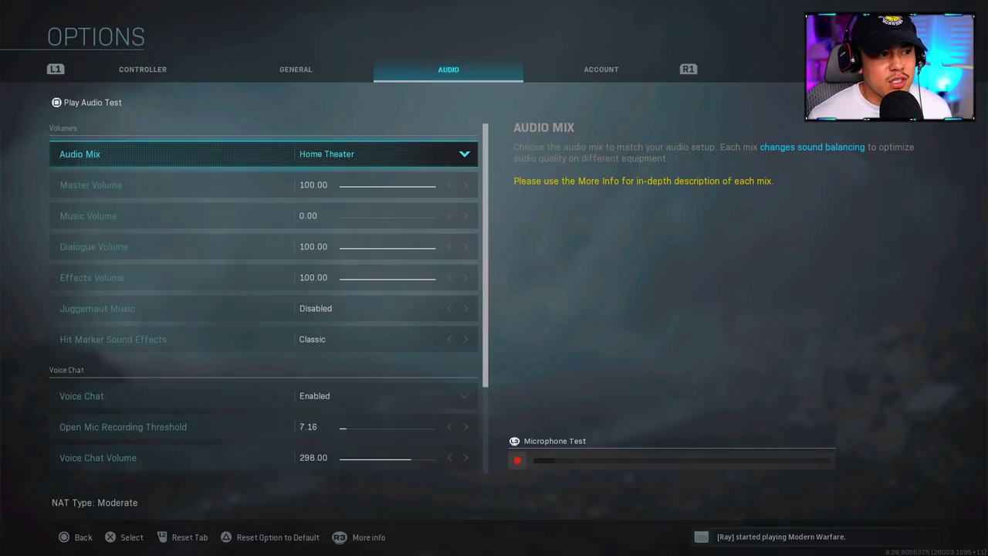
key("Down")
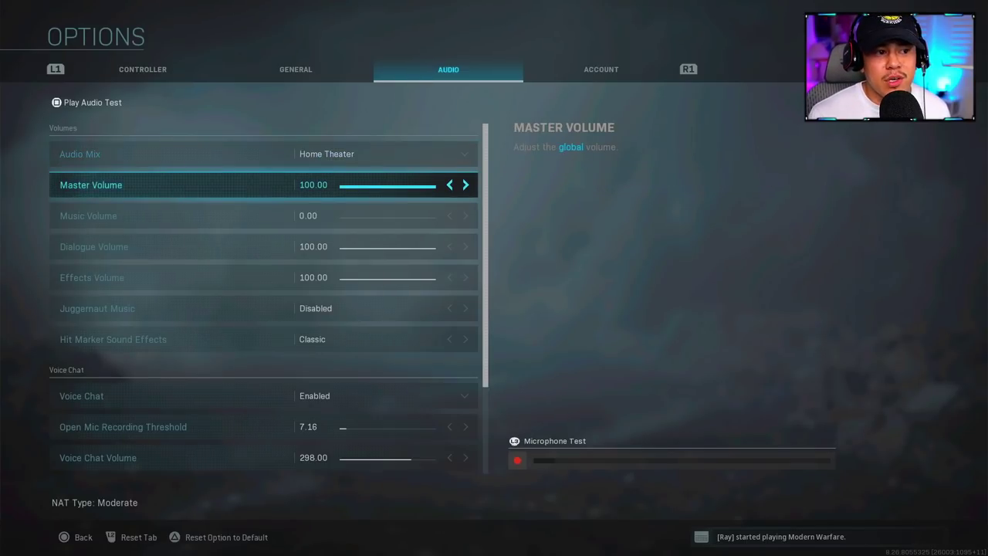
key("Down")
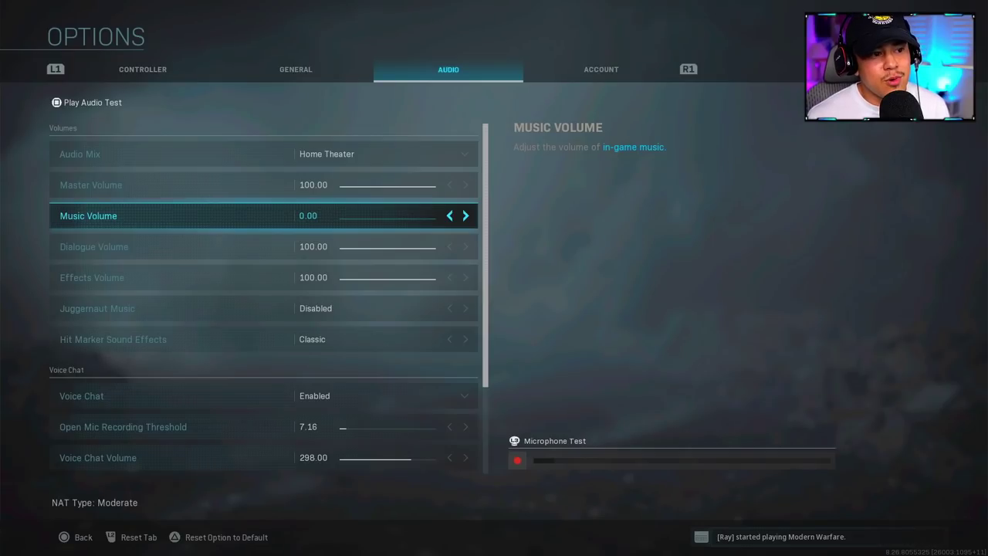
key("Down")
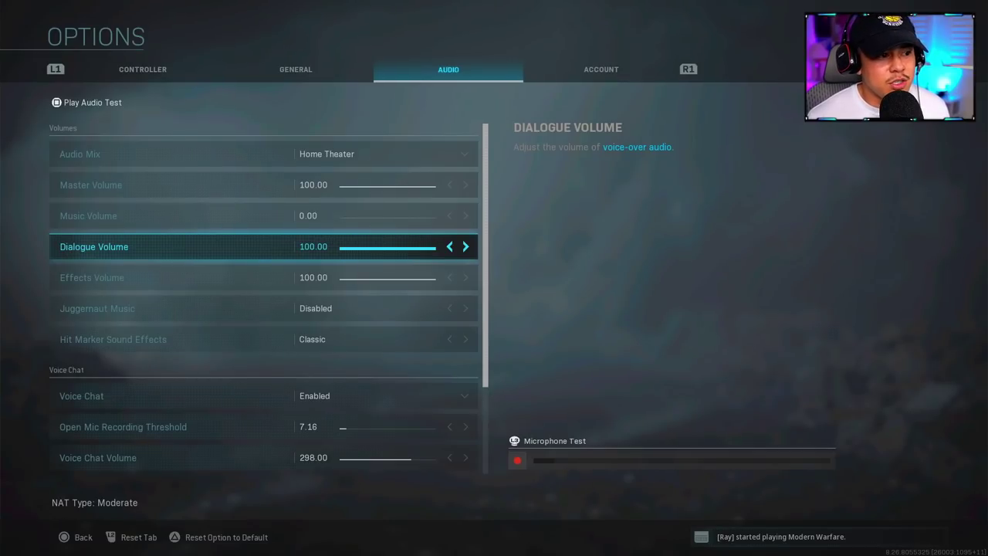
left_click(91, 278)
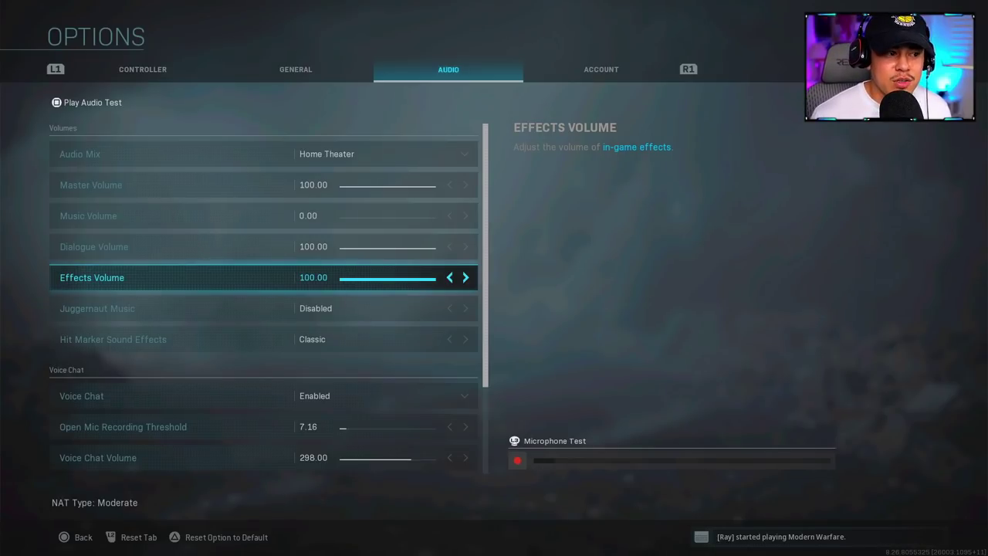
left_click(97, 308)
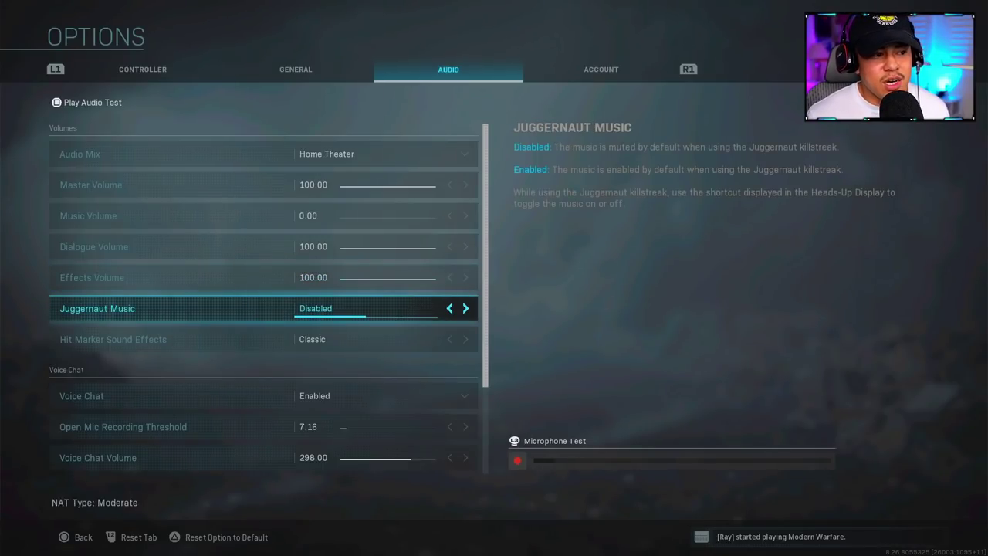
left_click(112, 339)
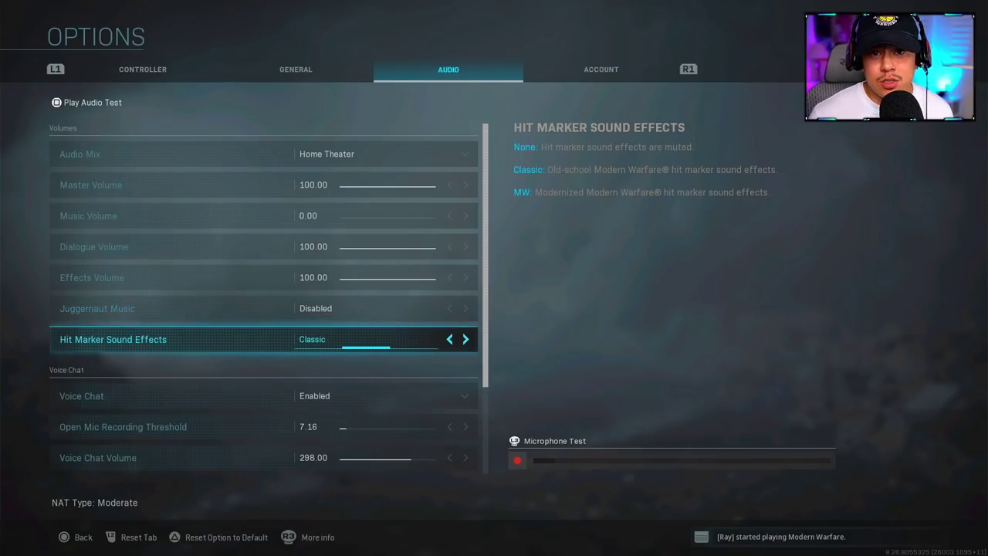
left_click(81, 396)
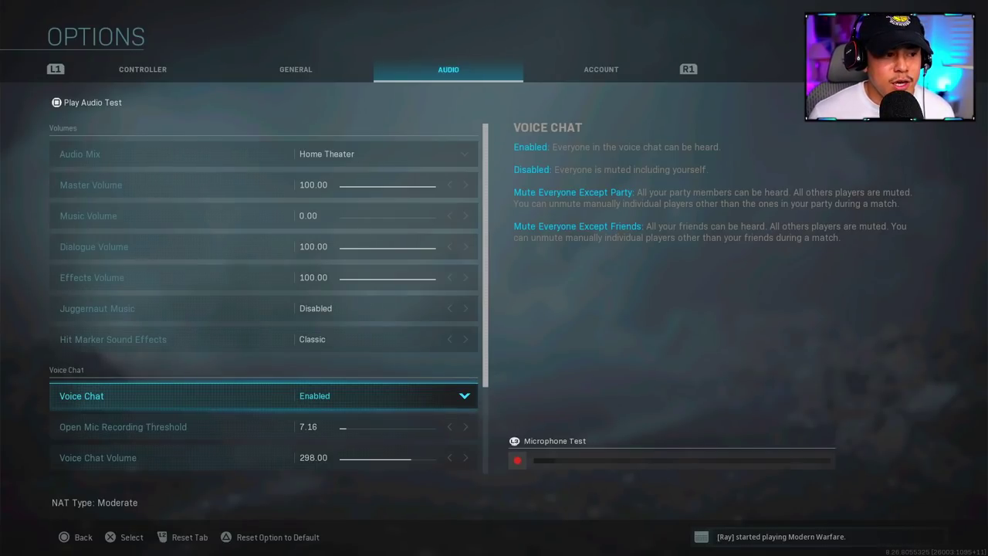
Step: Toggle War Tracks as a Passenger to Disabled and back to Enabled, then return to Controller
key("Down")
key("Down")
key("Down")
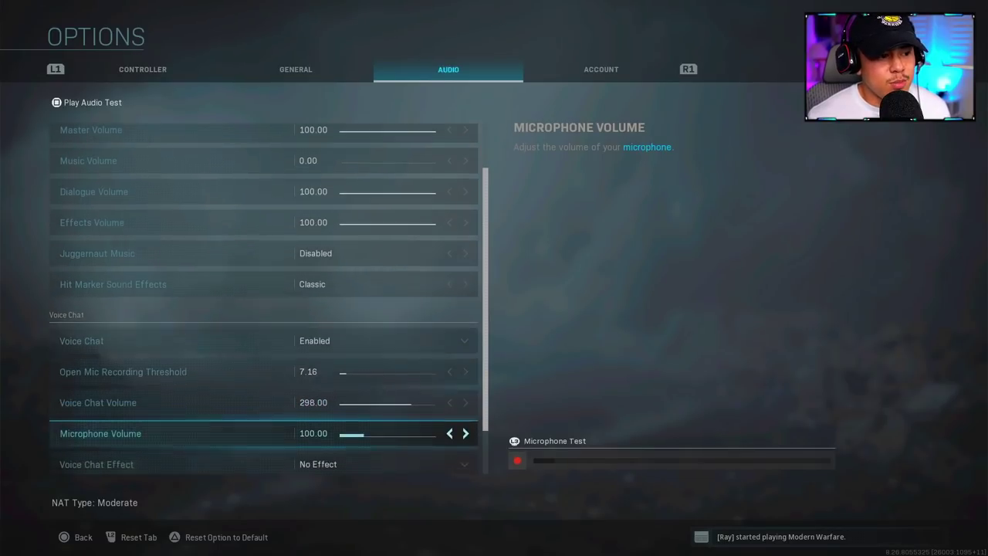
key("Down")
key("Down")
key("Down")
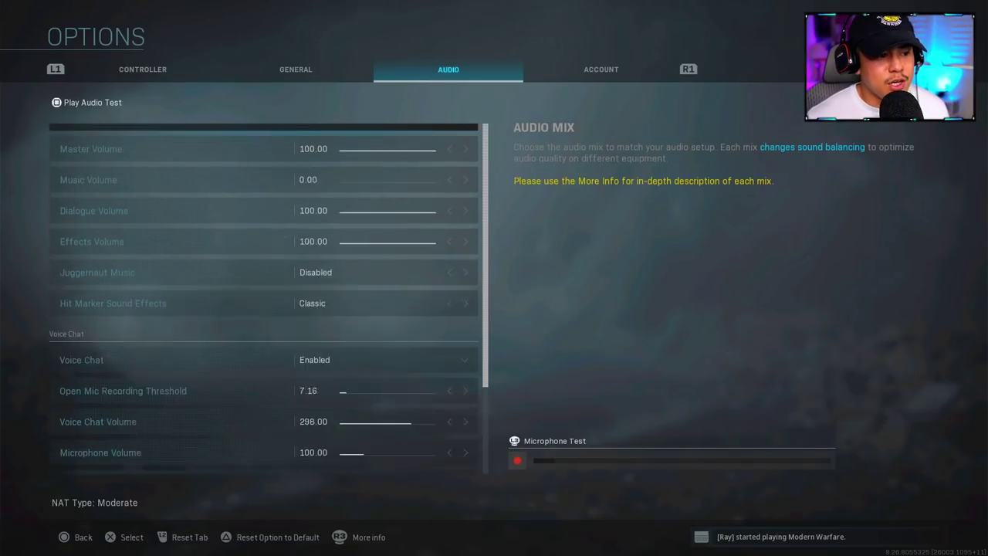
key("Up")
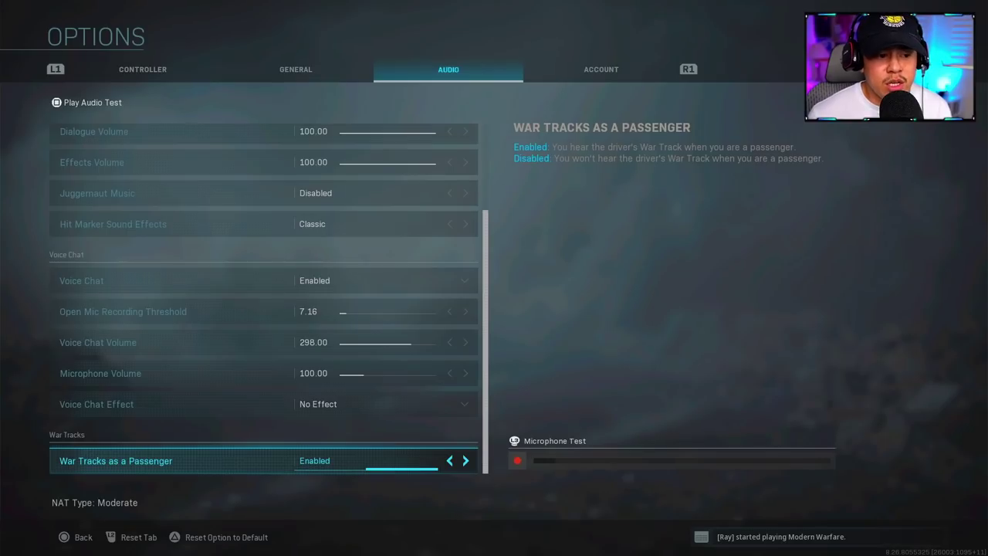
key("Left")
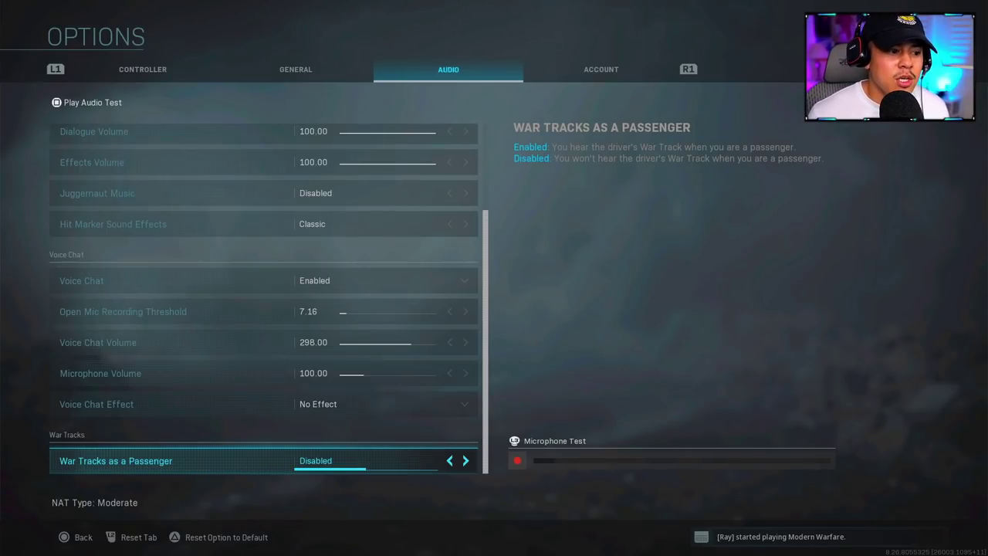
key("Right")
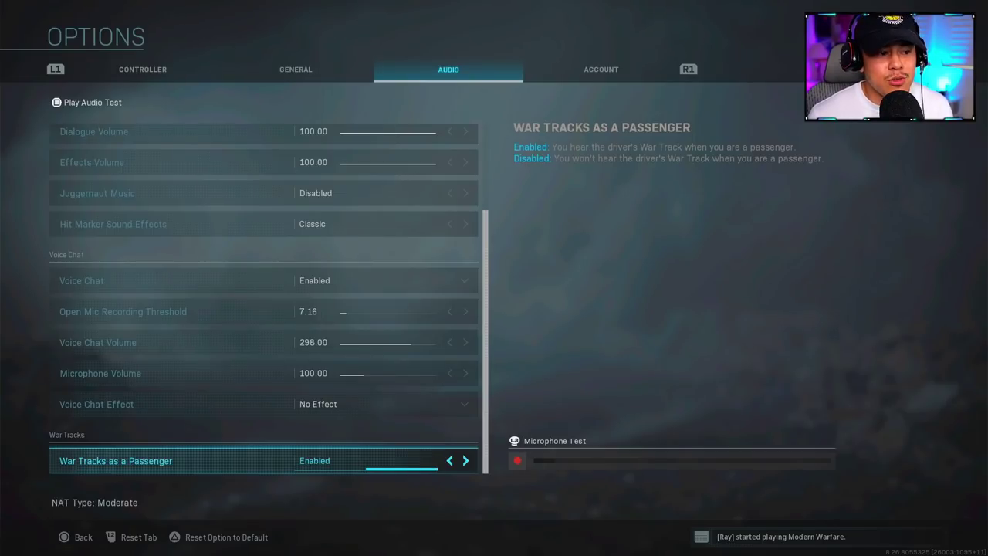
key("q")
key("q")
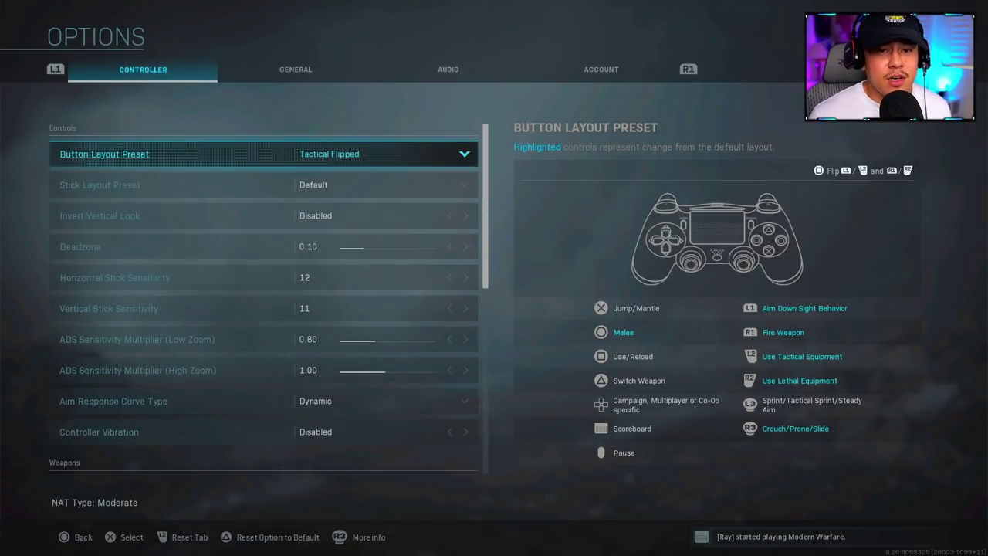